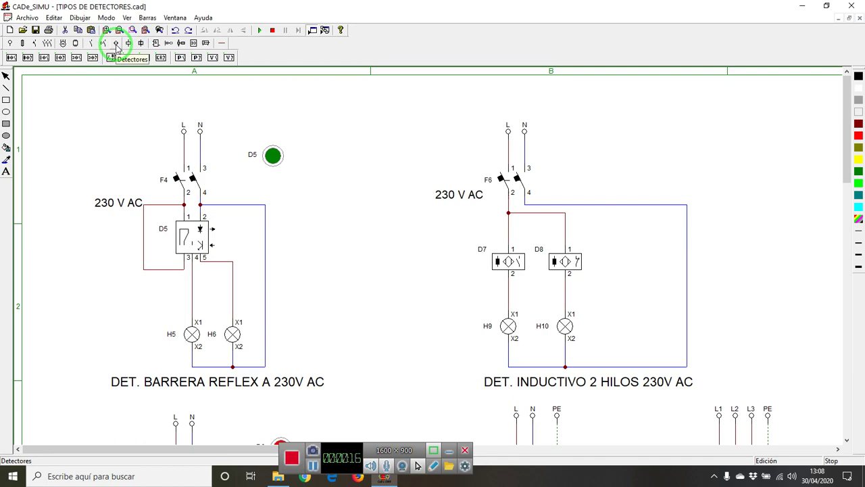
- Magnify the screen to 200% and place a five-terminal photoelectric detector and a two-terminal light emitter beside the F4 circuit
{"action": "key", "text": "super+plus"}
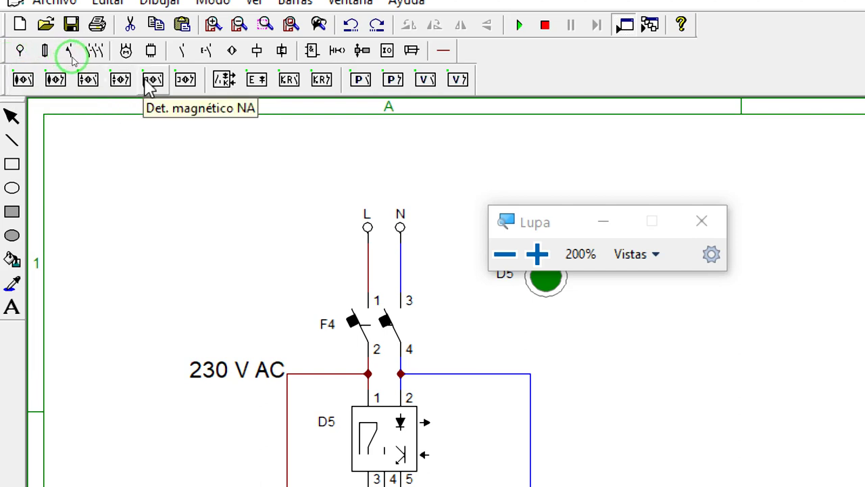
{"action": "left_click", "coordinate": [226, 76]}
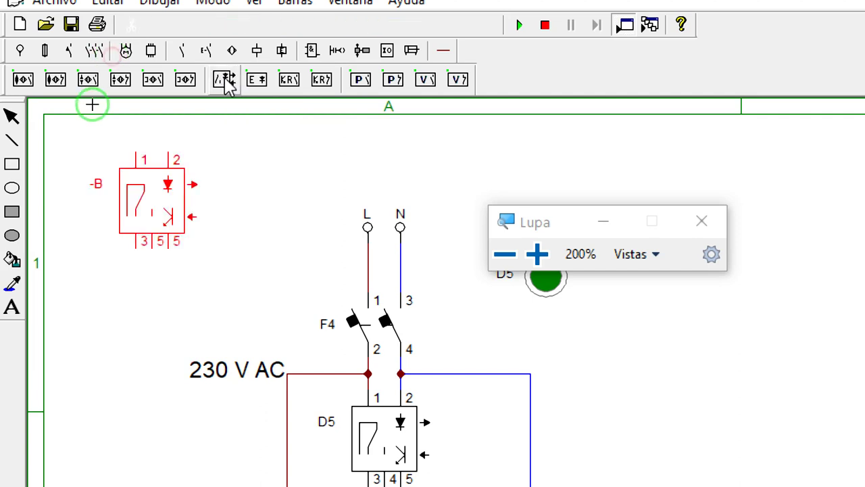
{"action": "left_click", "coordinate": [139, 175]}
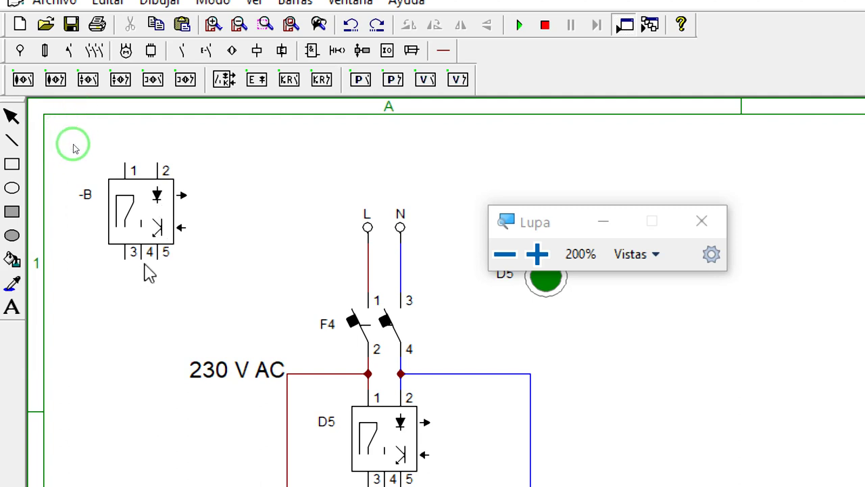
{"action": "left_click", "coordinate": [263, 86]}
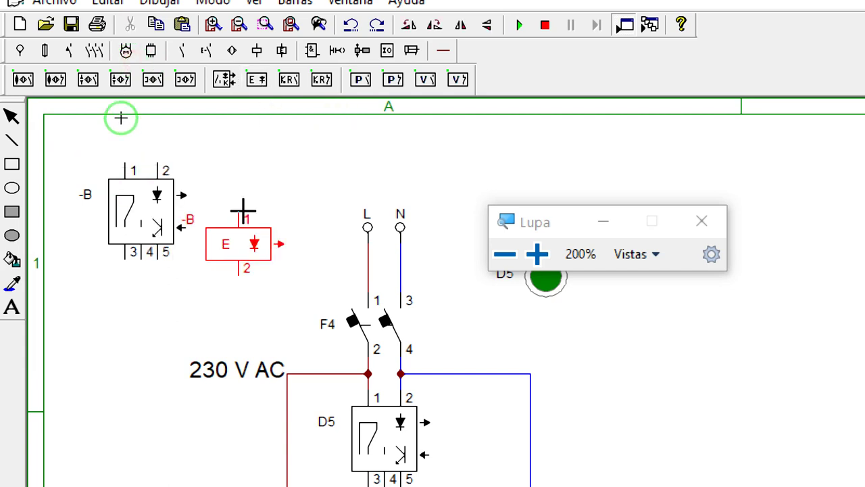
{"action": "left_click", "coordinate": [260, 163]}
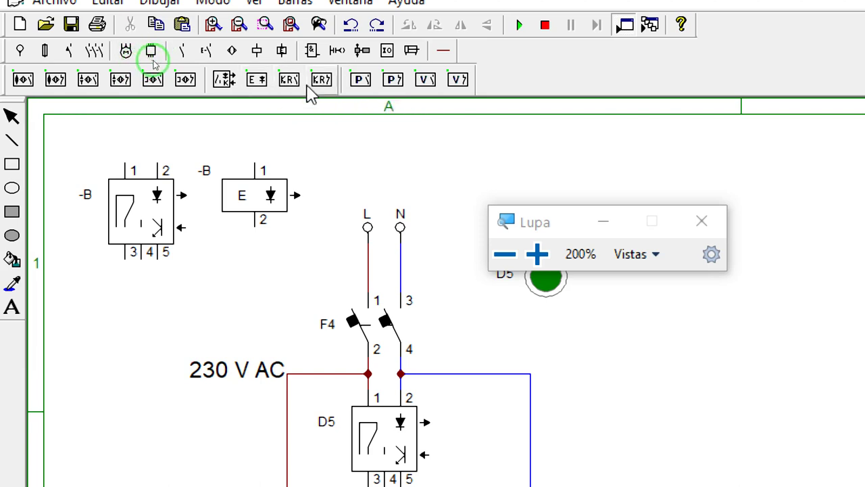
- Delete the two unlabelled sample detectors placed beside the F4 circuit
{"action": "left_click", "coordinate": [149, 226]}
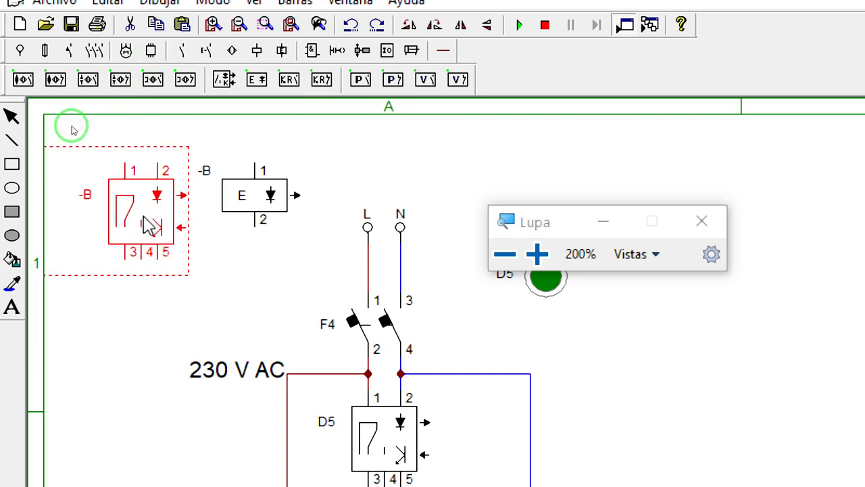
{"action": "key", "text": "Delete"}
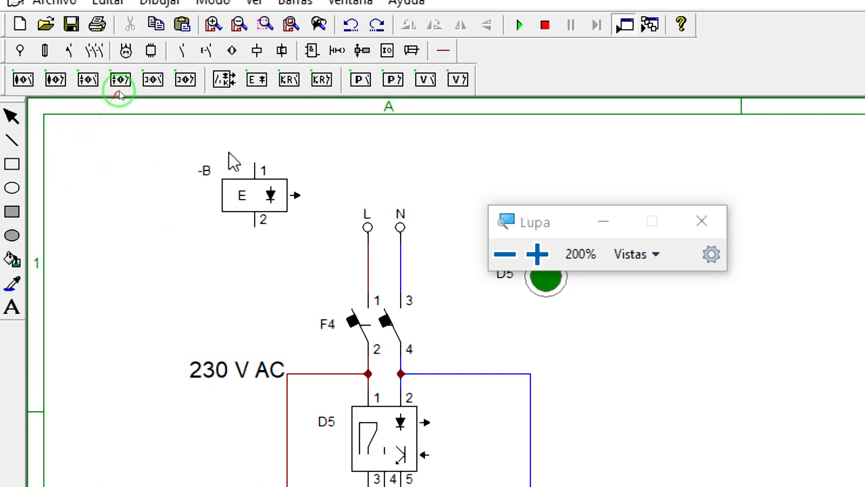
{"action": "left_click", "coordinate": [269, 202]}
{"action": "key", "text": "Delete"}
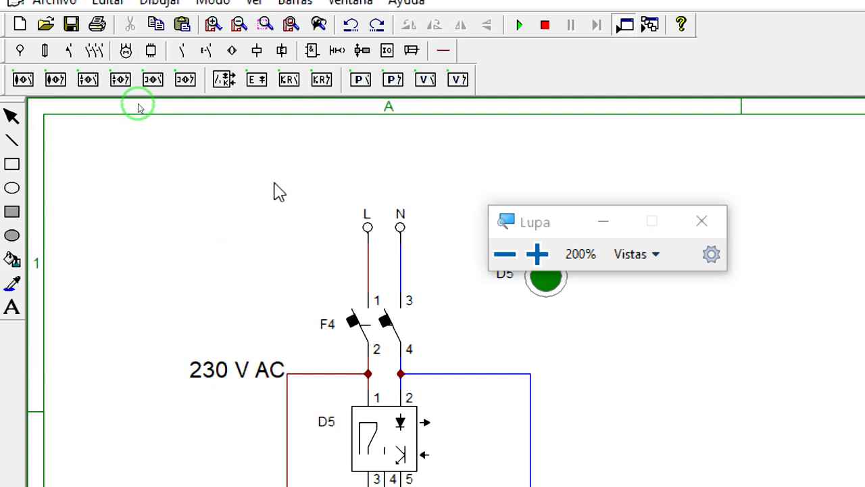
- Examine the 230 V AC reflex barrier circuit, following the wiring from breaker F4 through detector D5 to lamps H5 and H6
{"action": "scroll", "coordinate": [277, 186], "scroll_direction": "down", "scroll_amount": 2}
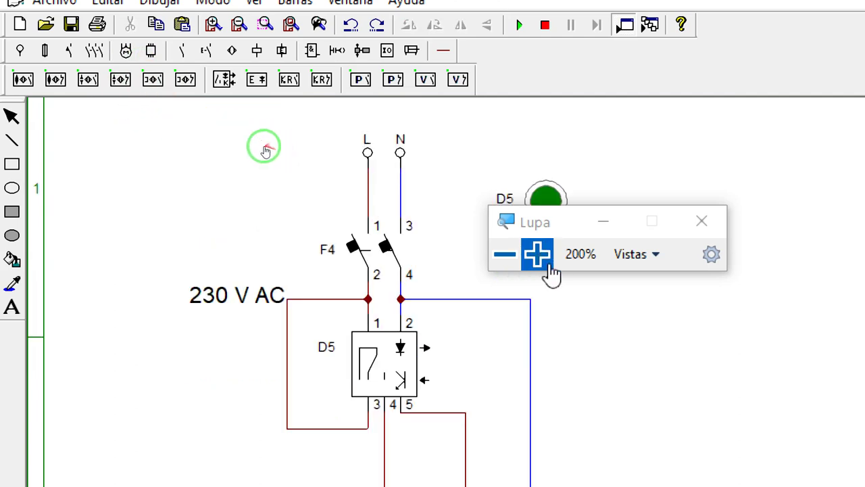
{"action": "left_click", "coordinate": [508, 257]}
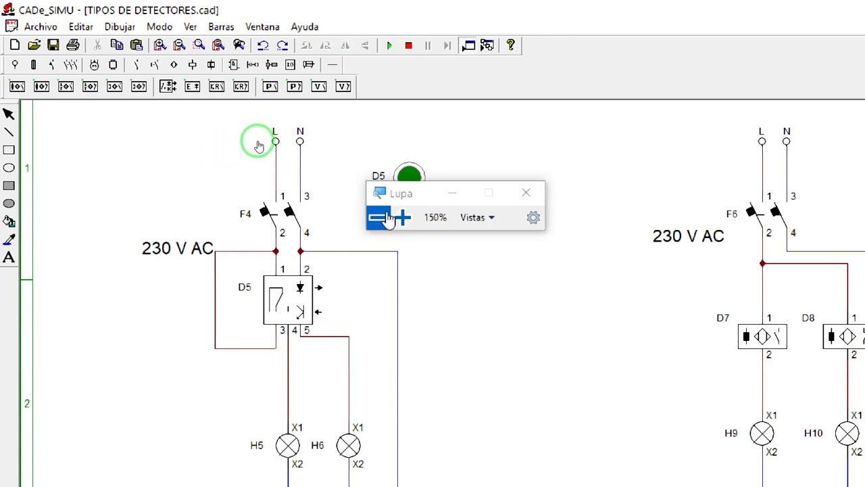
{"action": "left_click", "coordinate": [389, 219]}
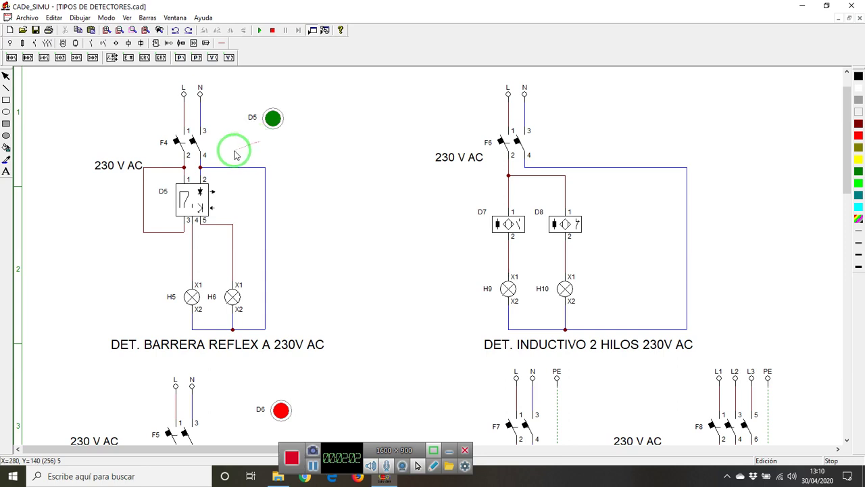
{"action": "left_click_drag", "start_coordinate": [211, 170], "coordinate": [170, 84]}
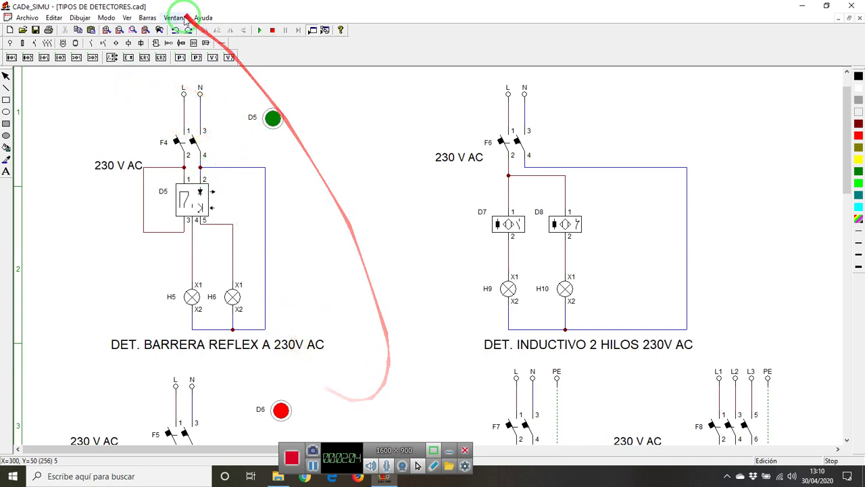
{"action": "left_click", "coordinate": [107, 30]}
{"action": "left_click", "coordinate": [108, 32]}
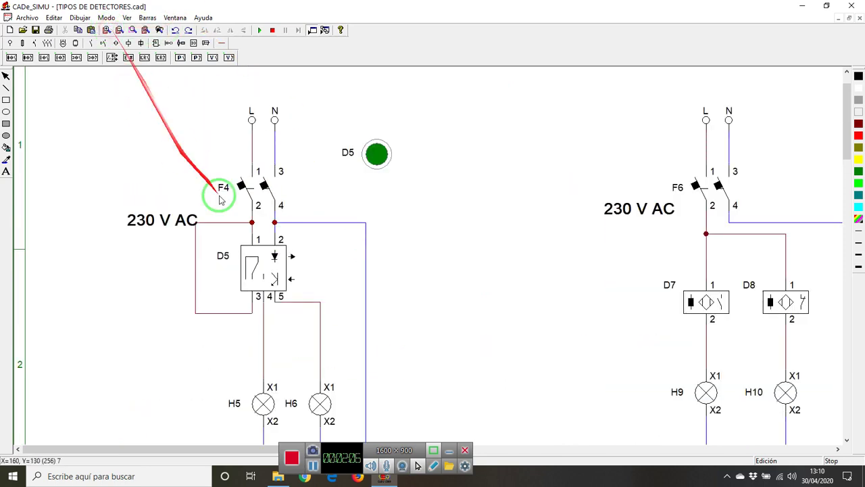
{"action": "left_click_drag", "start_coordinate": [847, 110], "coordinate": [848, 116]}
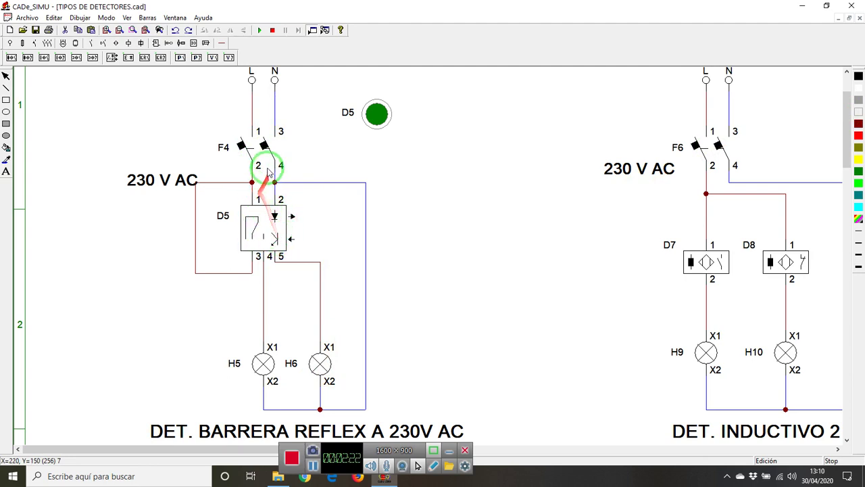
{"action": "left_click", "coordinate": [251, 182]}
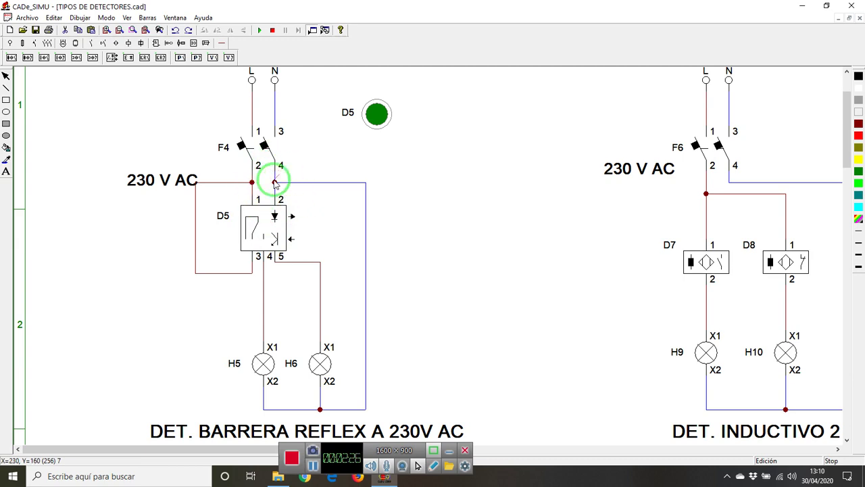
{"action": "left_click", "coordinate": [252, 181]}
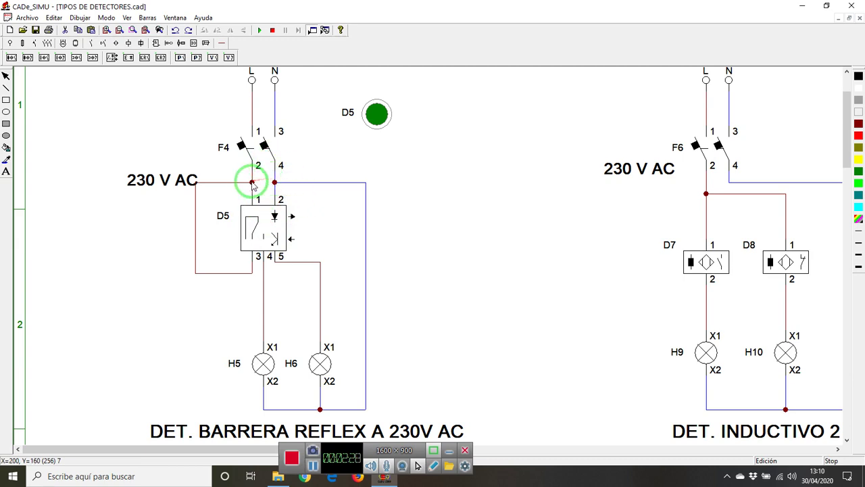
{"action": "left_click_drag", "start_coordinate": [251, 183], "coordinate": [247, 254]}
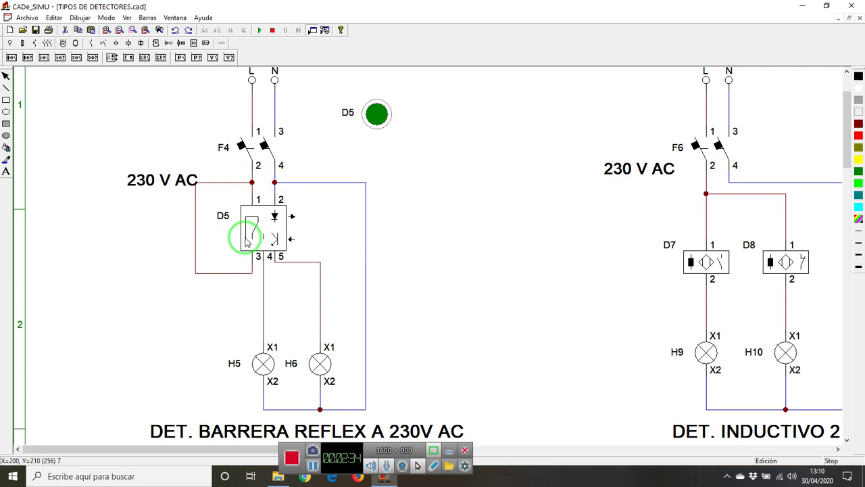
{"action": "left_click_drag", "start_coordinate": [246, 242], "coordinate": [331, 346]}
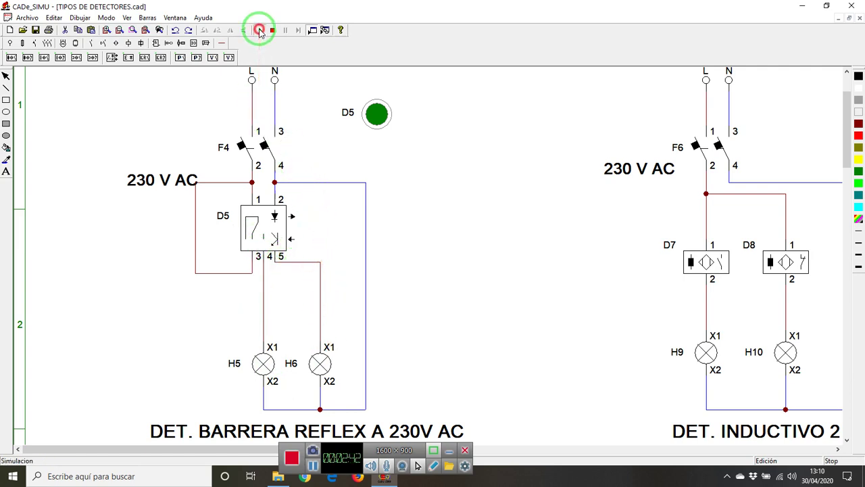
- Simulate the reflex barrier circuit by closing breaker F4 and actuating detector D5 several times, and reopen F4
{"action": "left_click", "coordinate": [259, 29]}
{"action": "left_click", "coordinate": [263, 162]}
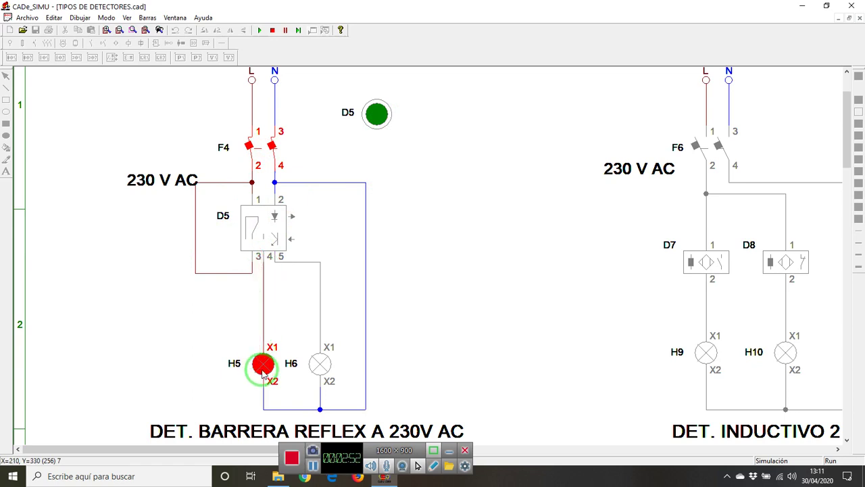
{"action": "left_click", "coordinate": [378, 118]}
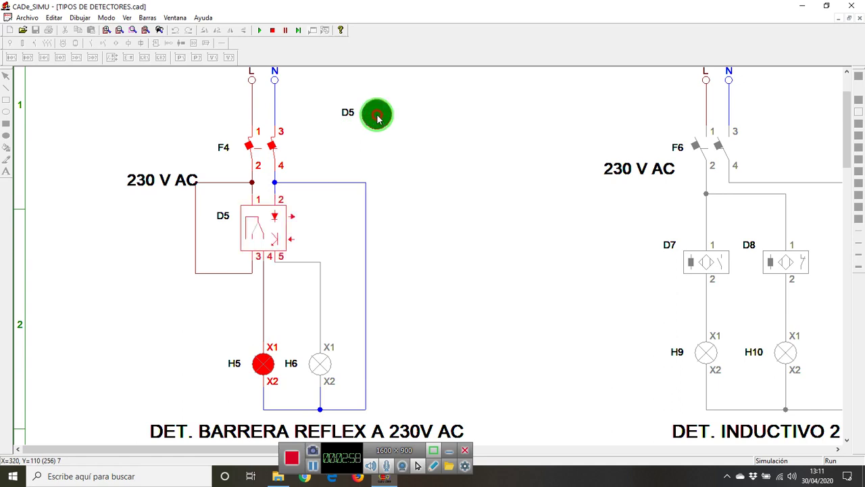
{"action": "left_click", "coordinate": [378, 118]}
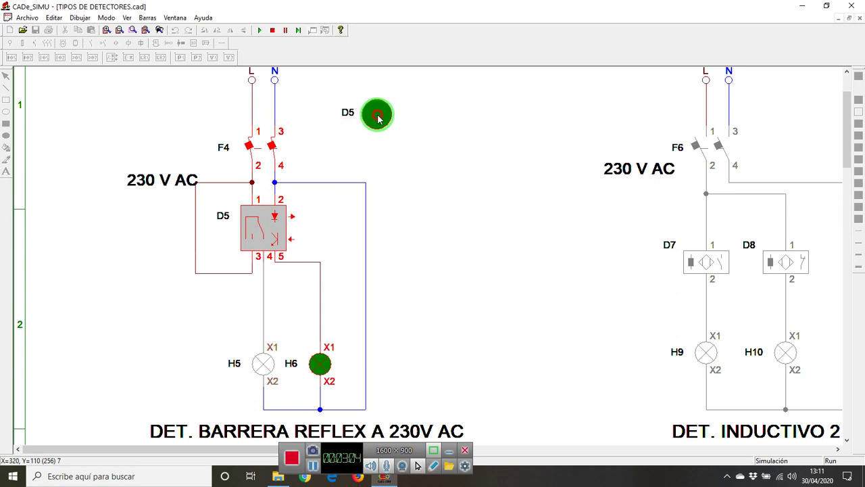
{"action": "left_click", "coordinate": [378, 119]}
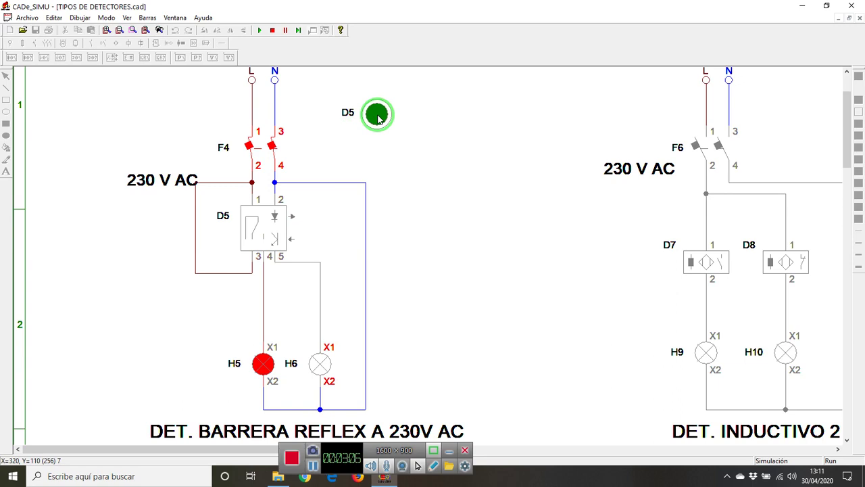
{"action": "left_click", "coordinate": [378, 118]}
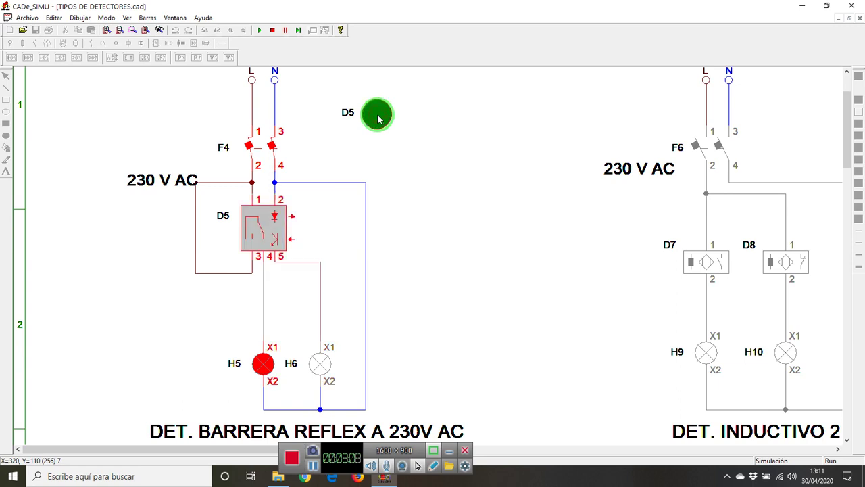
{"action": "left_click", "coordinate": [378, 118]}
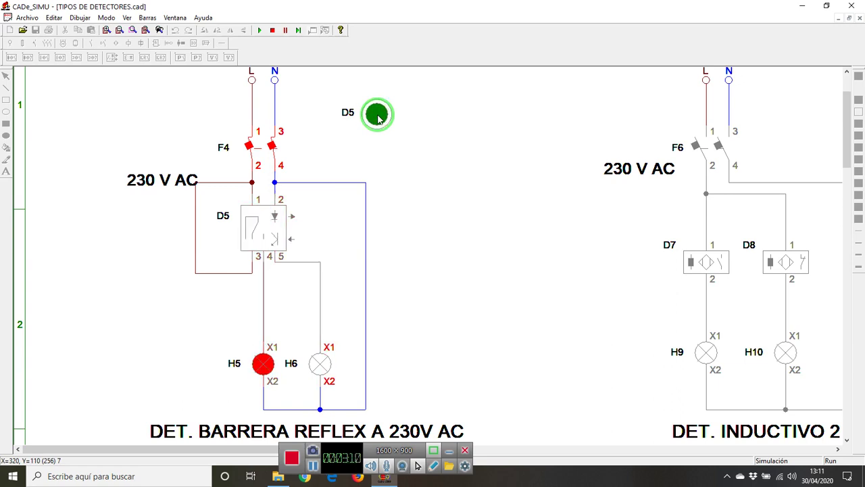
{"action": "left_click", "coordinate": [273, 154]}
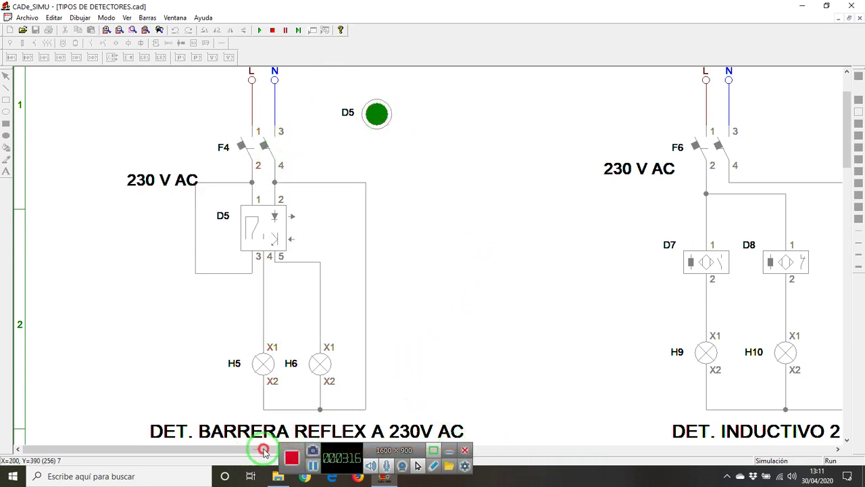
- Close breaker F6 in the simulation to power the 230 V AC two-wire inductive detector circuit
{"action": "left_click_drag", "start_coordinate": [263, 450], "coordinate": [390, 454]}
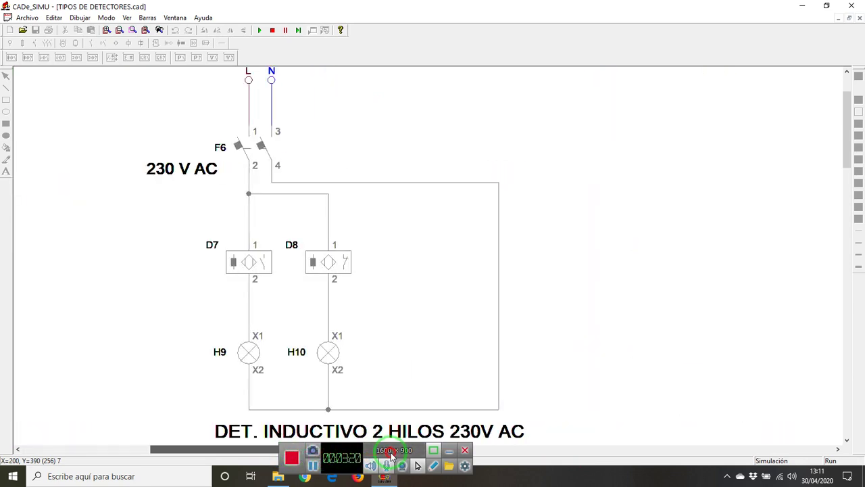
{"action": "left_click", "coordinate": [265, 270]}
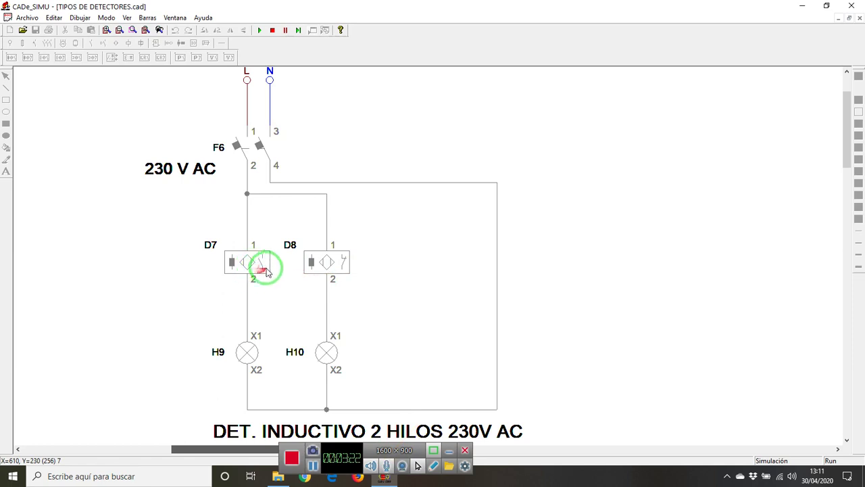
{"action": "left_click", "coordinate": [327, 265]}
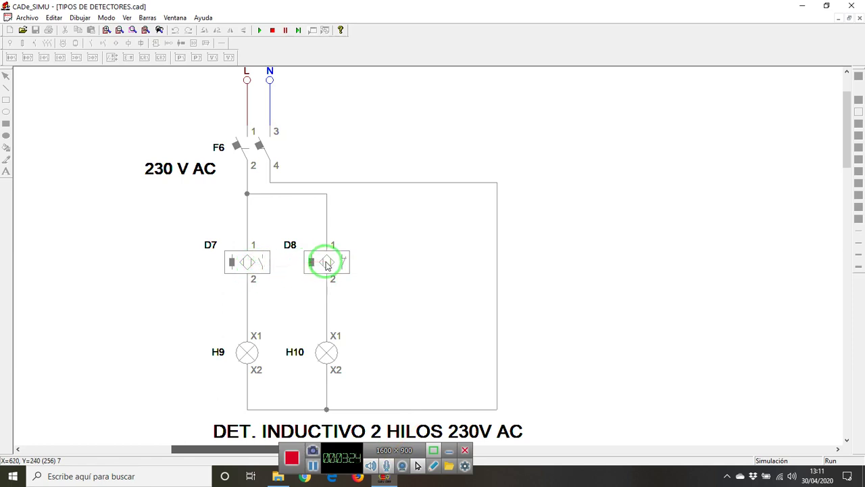
{"action": "left_click", "coordinate": [258, 30]}
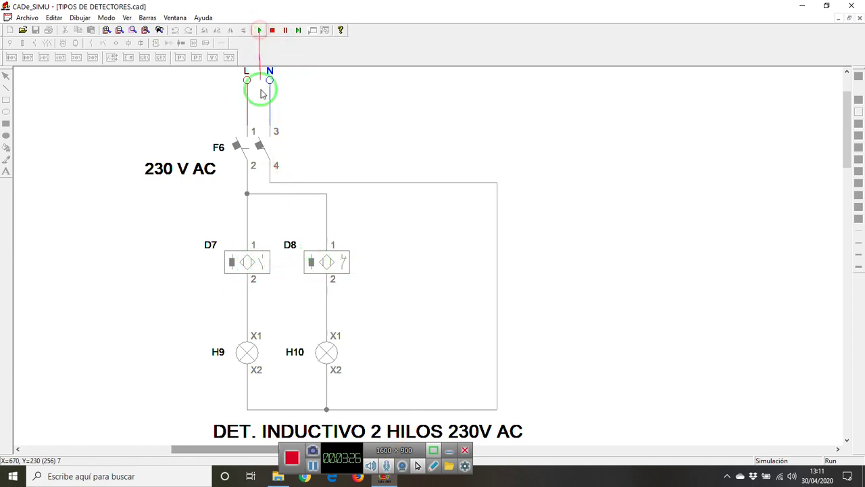
{"action": "left_click", "coordinate": [259, 146]}
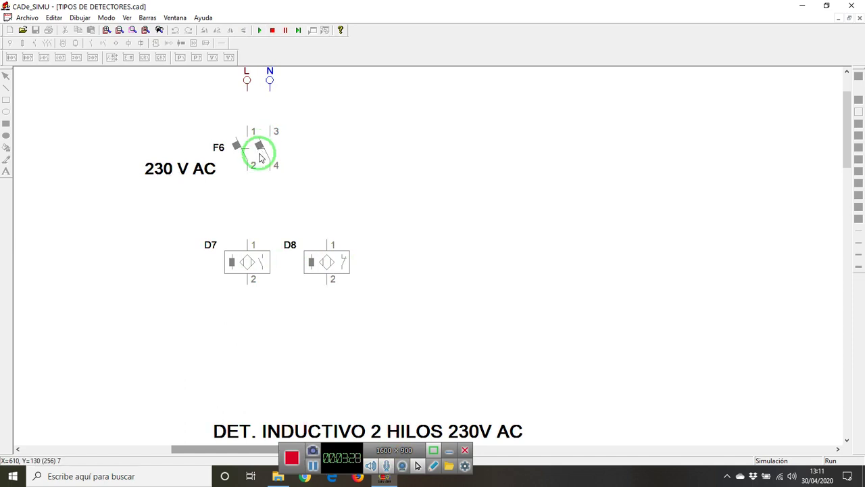
{"action": "left_click", "coordinate": [260, 154]}
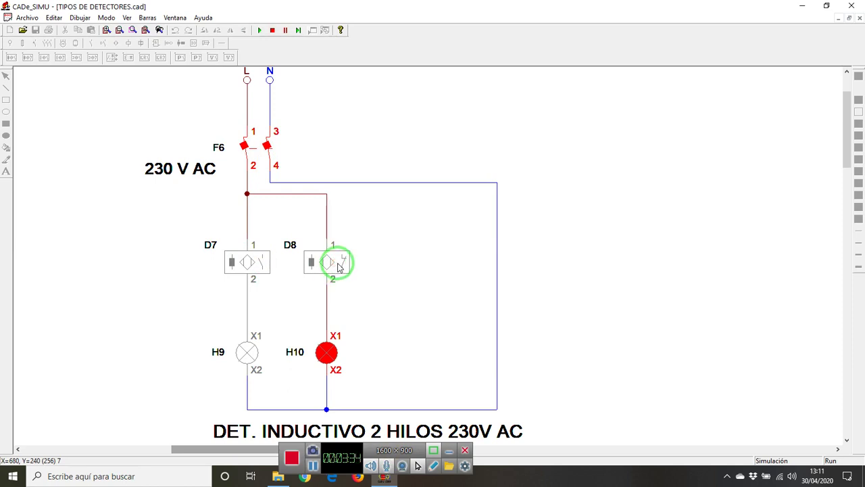
- Test the two-wire inductive detectors in the simulation by actuating D8 and D7 one after the other
{"action": "left_click_drag", "start_coordinate": [338, 263], "coordinate": [239, 267]}
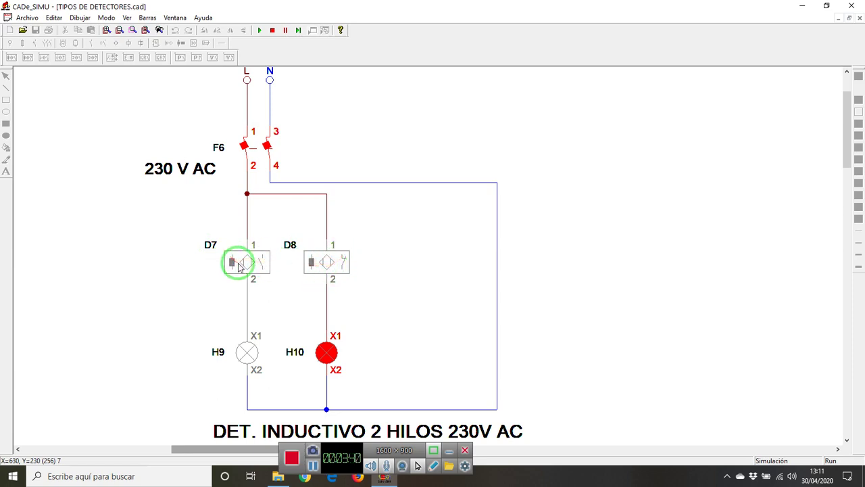
{"action": "left_click", "coordinate": [336, 264]}
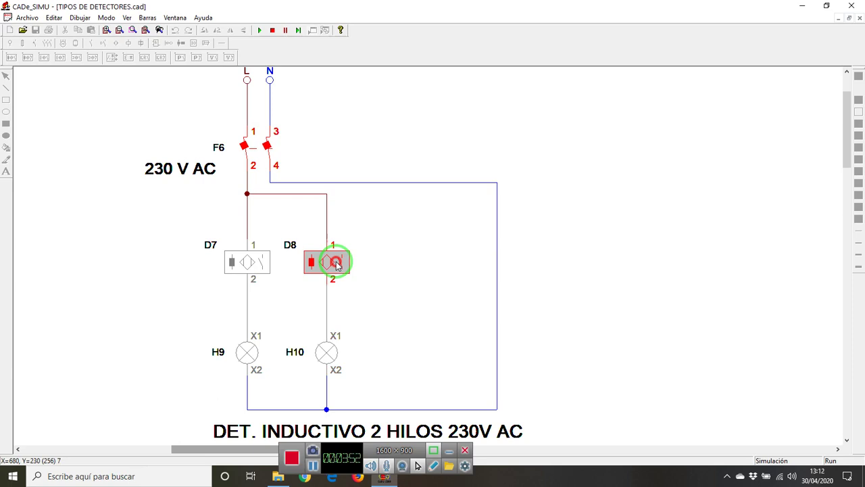
{"action": "left_click_drag", "start_coordinate": [336, 262], "coordinate": [242, 263]}
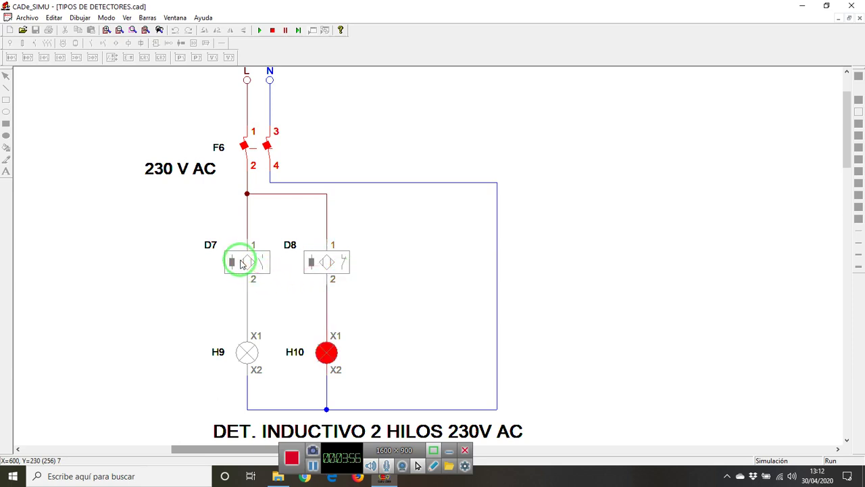
{"action": "left_click", "coordinate": [242, 264]}
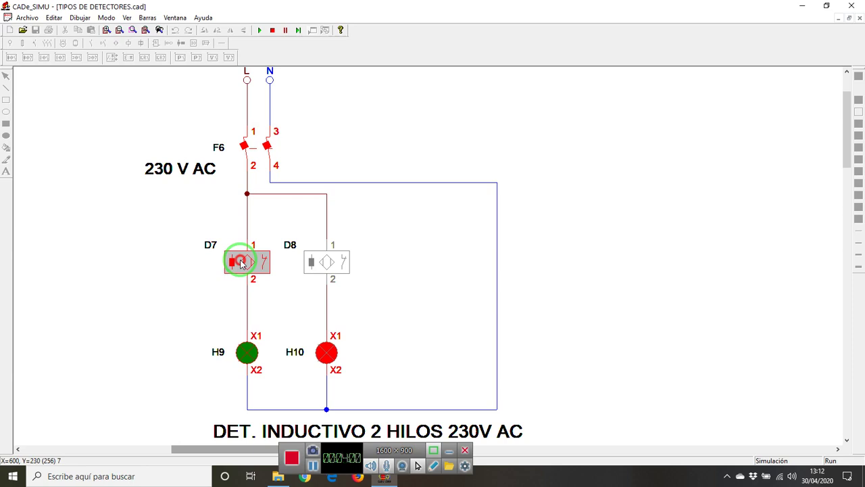
- Deactivate inductive detector D7 in the running simulation
{"action": "mouse_move", "coordinate": [243, 264]}
{"action": "left_mouse_down"}
{"action": "mouse_move", "coordinate": [236, 258]}
{"action": "mouse_move", "coordinate": [241, 184]}
{"action": "mouse_move", "coordinate": [266, 309]}
{"action": "mouse_move", "coordinate": [211, 221]}
{"action": "mouse_move", "coordinate": [207, 166]}
{"action": "mouse_move", "coordinate": [241, 182]}
{"action": "mouse_move", "coordinate": [253, 272]}
{"action": "mouse_move", "coordinate": [252, 252]}
{"action": "mouse_move", "coordinate": [235, 257]}
{"action": "mouse_move", "coordinate": [252, 271]}
{"action": "left_mouse_up"}
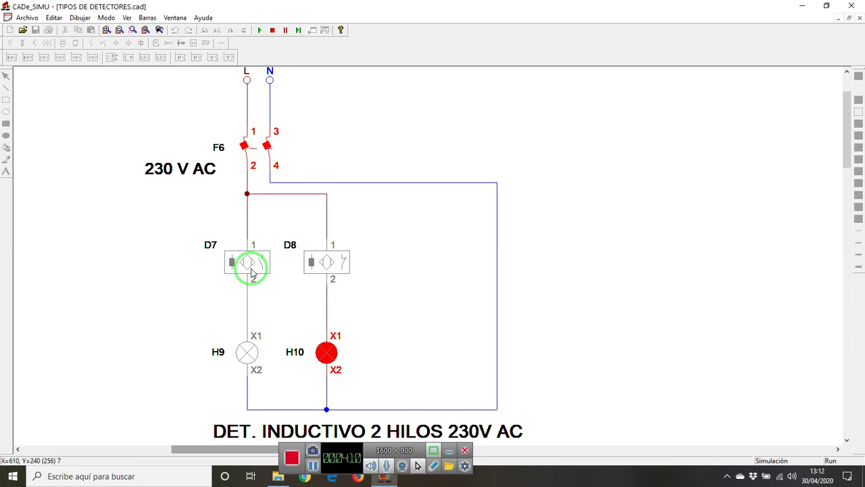
{"action": "left_click_drag", "start_coordinate": [252, 273], "coordinate": [131, 33]}
- Restart the simulation and close breaker F5 to power the 230 V AC emitter-receiver detector circuit
{"action": "left_click", "coordinate": [120, 31]}
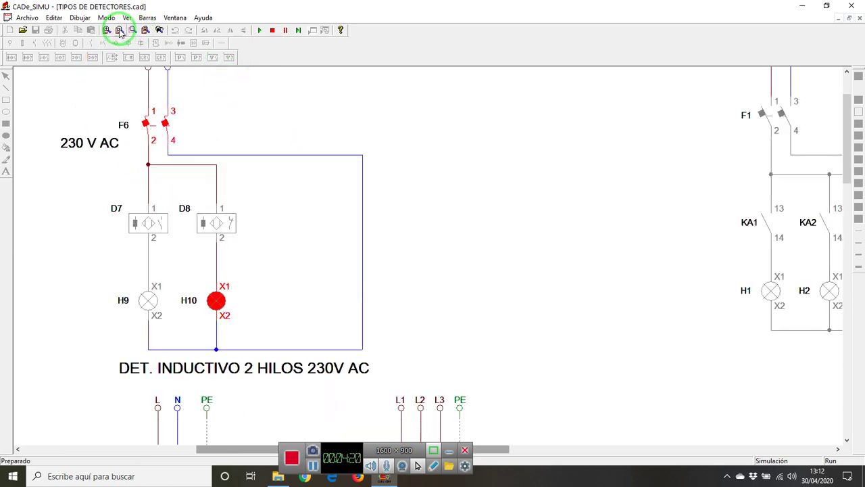
{"action": "left_click", "coordinate": [120, 32]}
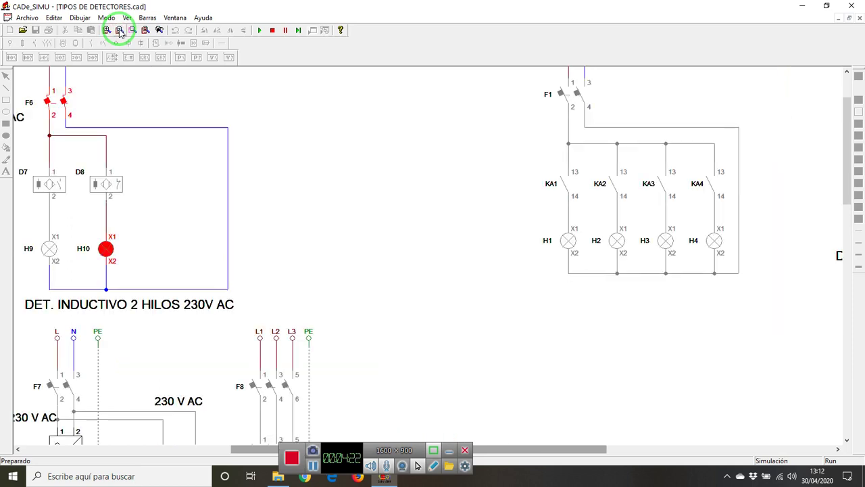
{"action": "left_click", "coordinate": [121, 31]}
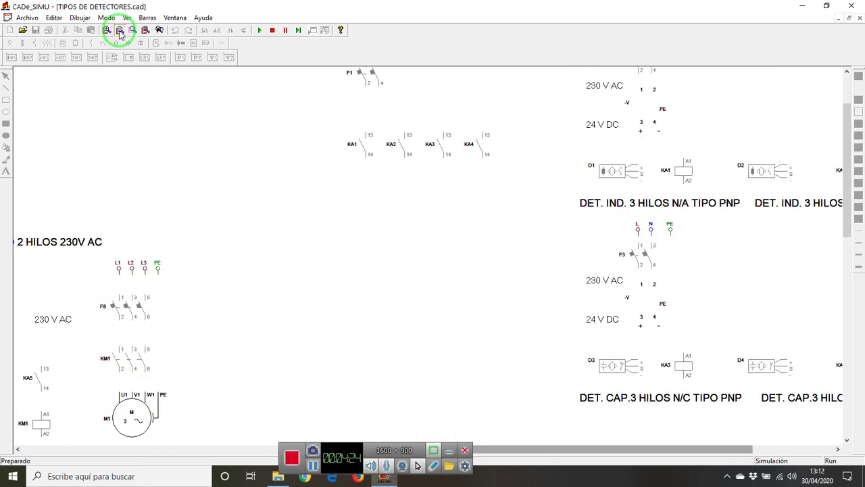
{"action": "left_click_drag", "start_coordinate": [120, 31], "coordinate": [515, 449]}
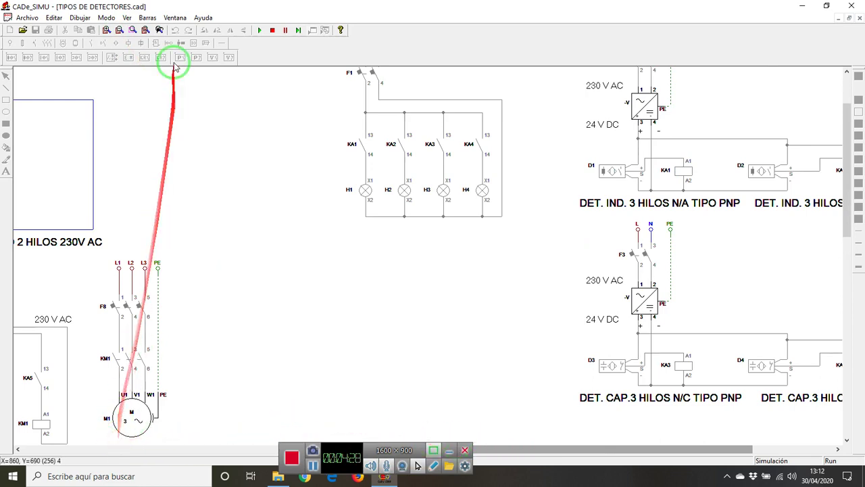
{"action": "left_click", "coordinate": [119, 31]}
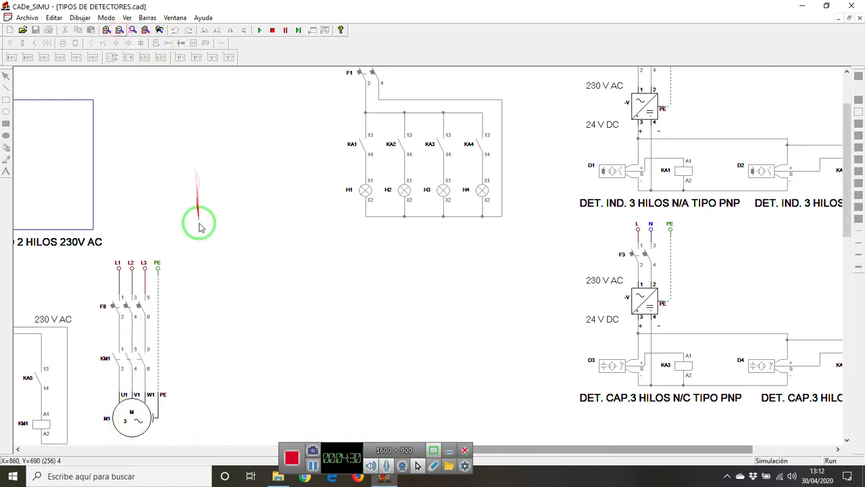
{"action": "left_click", "coordinate": [546, 445]}
{"action": "left_click_drag", "start_coordinate": [528, 449], "coordinate": [132, 449]}
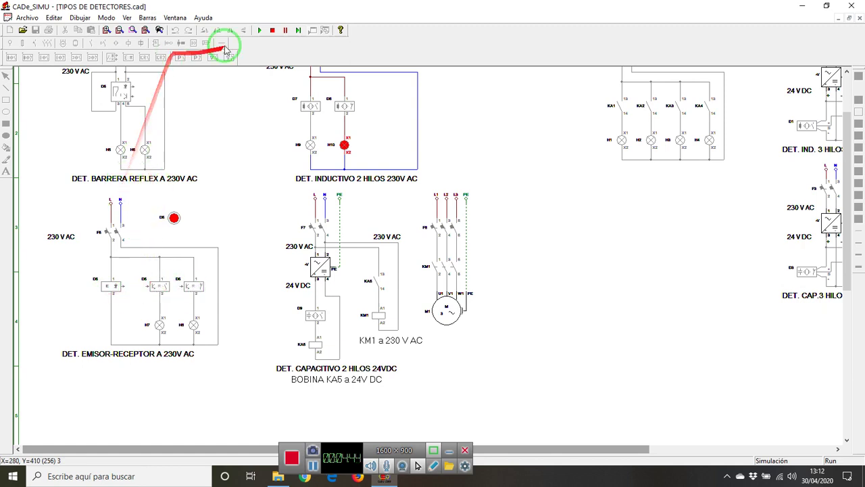
{"action": "left_click", "coordinate": [260, 31]}
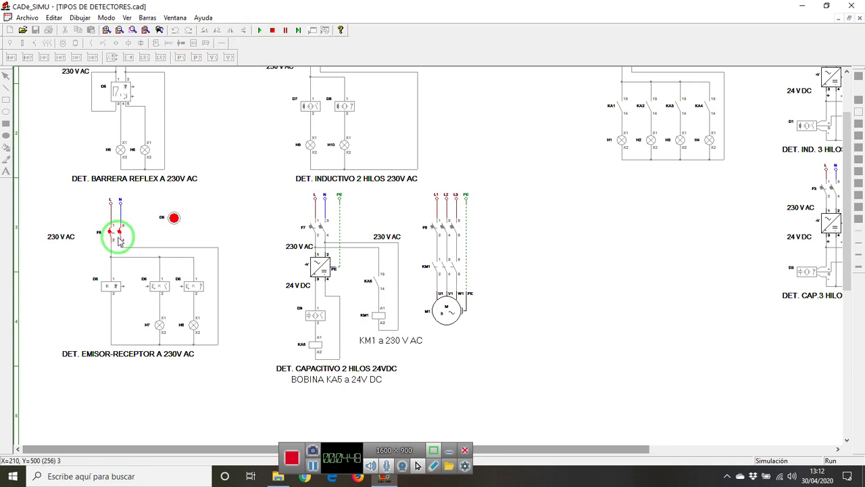
- Test the emitter-receiver barrier in the simulation by actuating and releasing D6
{"action": "left_click", "coordinate": [106, 30]}
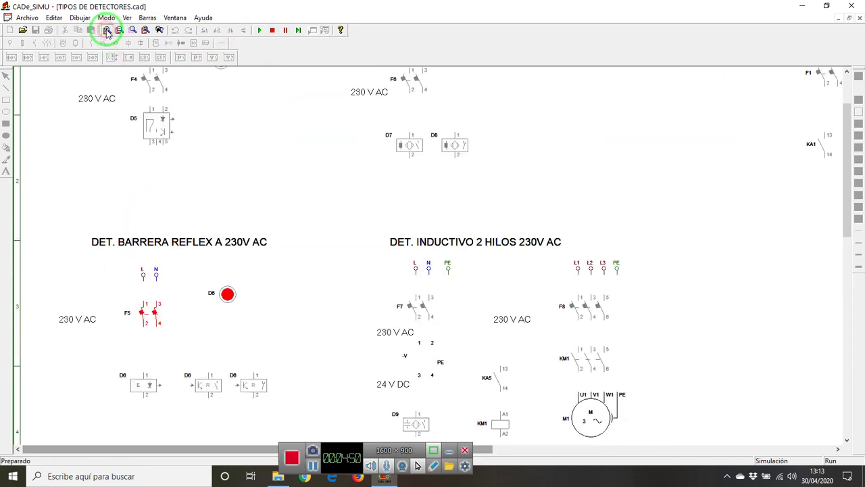
{"action": "left_click", "coordinate": [106, 31]}
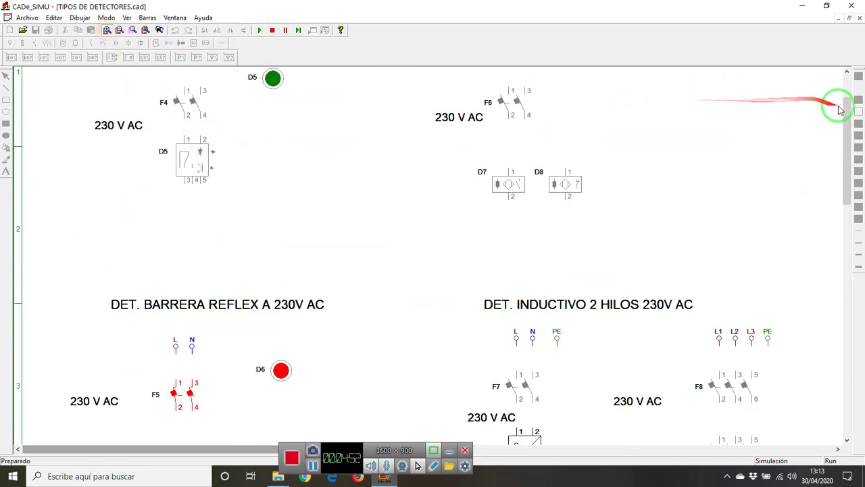
{"action": "left_click", "coordinate": [849, 177]}
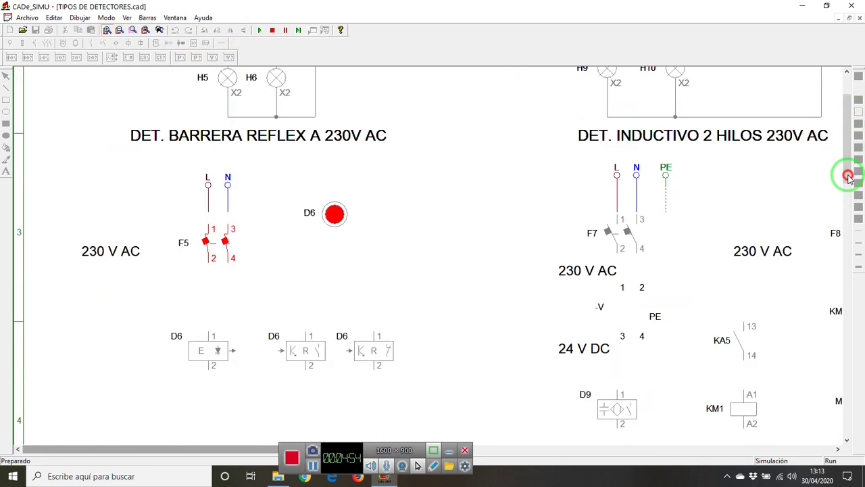
{"action": "left_click_drag", "start_coordinate": [848, 177], "coordinate": [848, 196]}
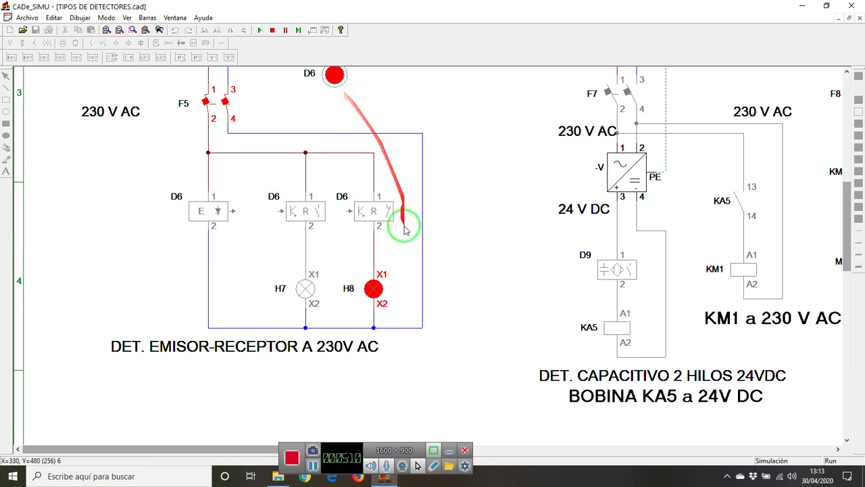
{"action": "left_click", "coordinate": [333, 77]}
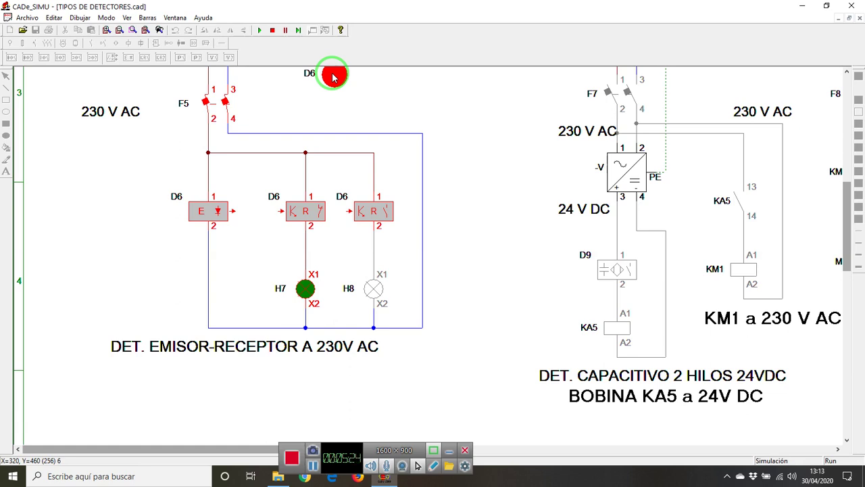
{"action": "left_click", "coordinate": [333, 78]}
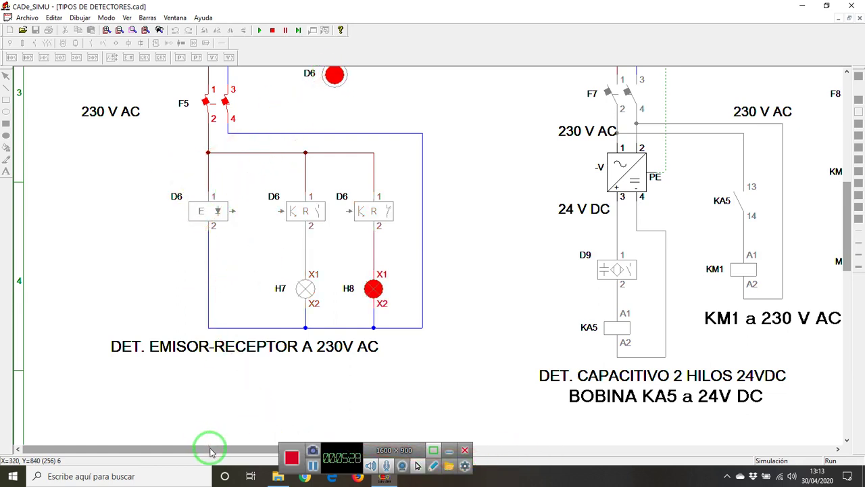
- Examine the 24 V DC two-wire capacitive detector circuit, following D9 and relay KA5 to contactor KM1 and motor M1
{"action": "mouse_move", "coordinate": [210, 450]}
{"action": "left_mouse_down"}
{"action": "mouse_move", "coordinate": [425, 453]}
{"action": "mouse_move", "coordinate": [368, 451]}
{"action": "left_mouse_up"}
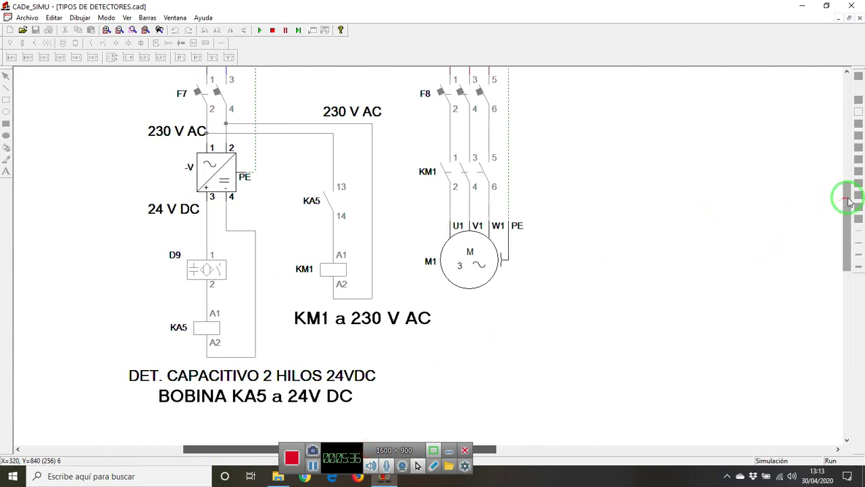
{"action": "left_click_drag", "start_coordinate": [845, 194], "coordinate": [847, 191]}
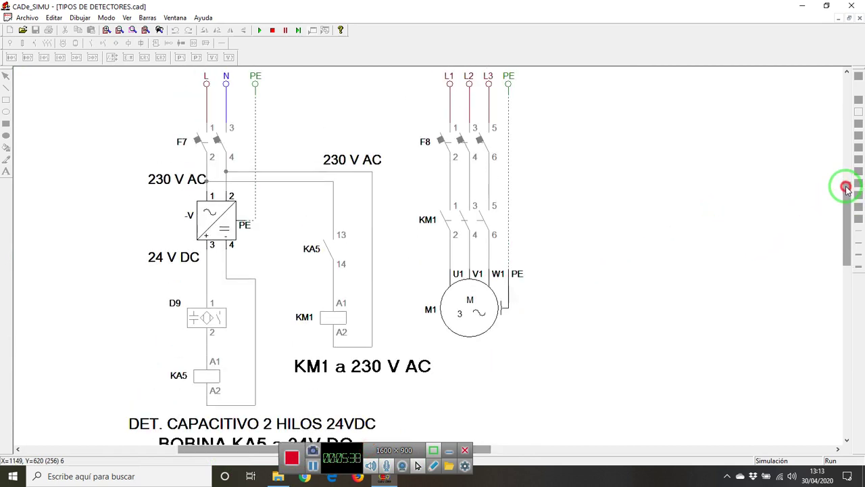
{"action": "left_click_drag", "start_coordinate": [846, 189], "coordinate": [704, 249]}
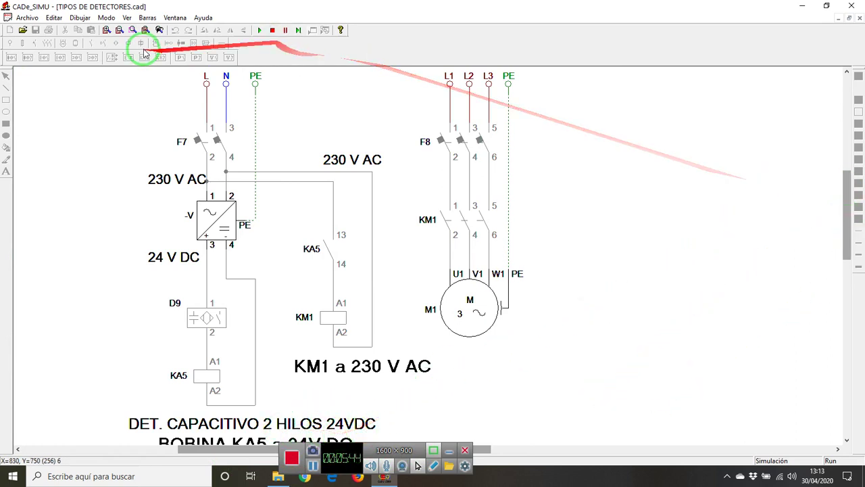
{"action": "left_click", "coordinate": [119, 30]}
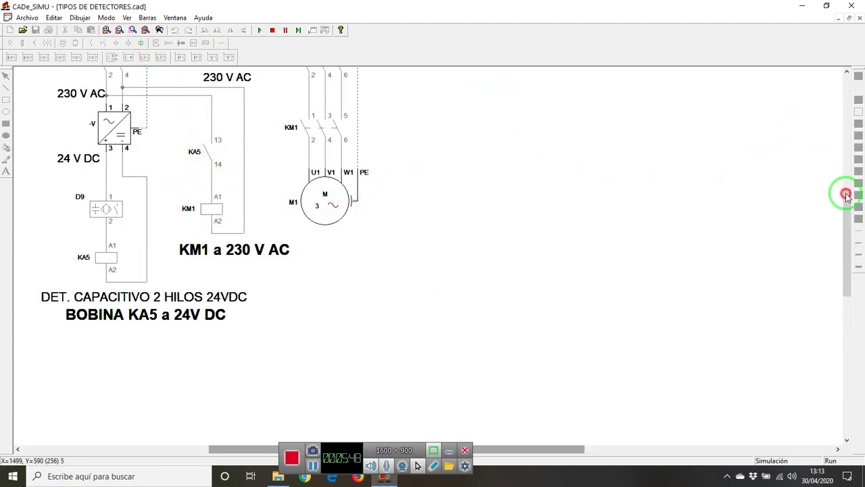
{"action": "left_click", "coordinate": [846, 179]}
{"action": "left_click", "coordinate": [846, 179]}
{"action": "left_click", "coordinate": [846, 178]}
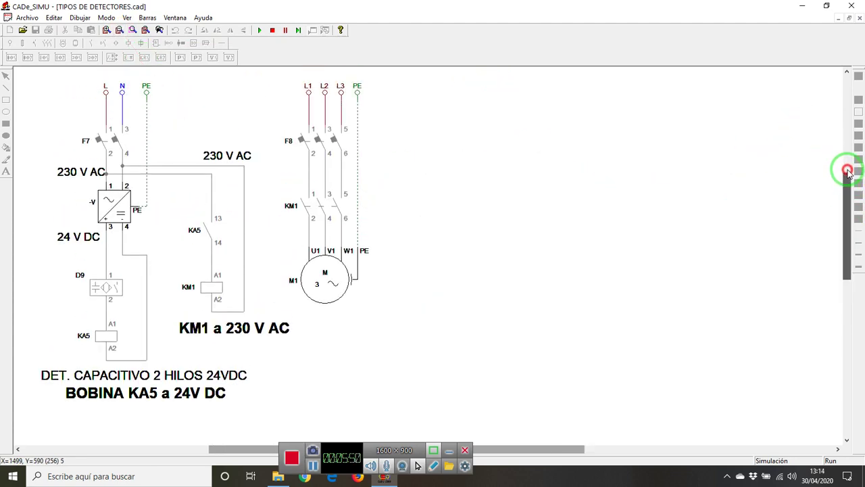
{"action": "left_click", "coordinate": [846, 178]}
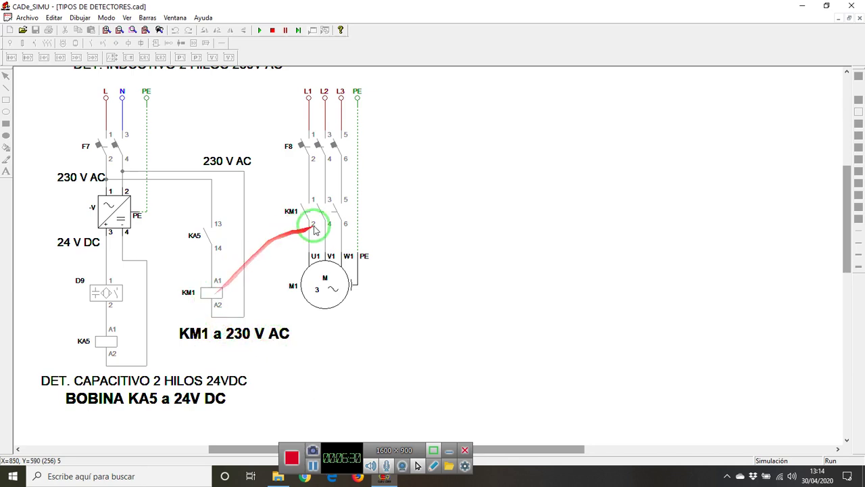
- Restart the simulation and close breakers F7 and F8 to power the capacitive detector circuit and the motor circuit
{"action": "left_click", "coordinate": [260, 31]}
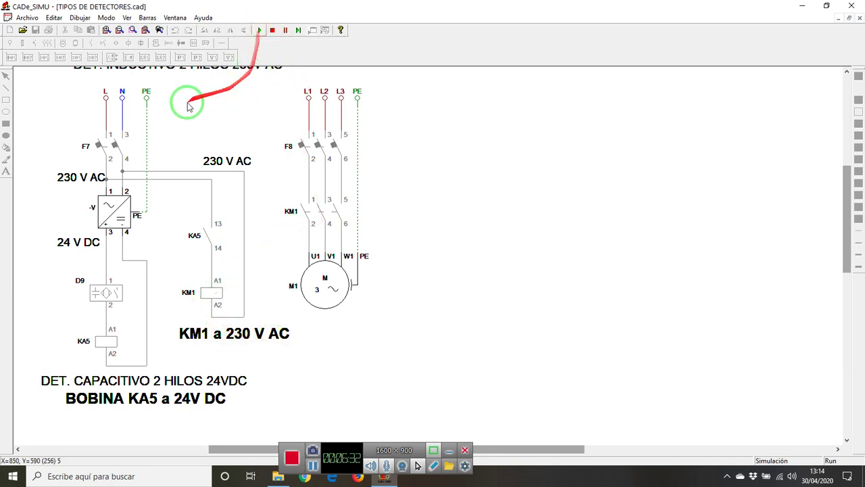
{"action": "left_click", "coordinate": [115, 147]}
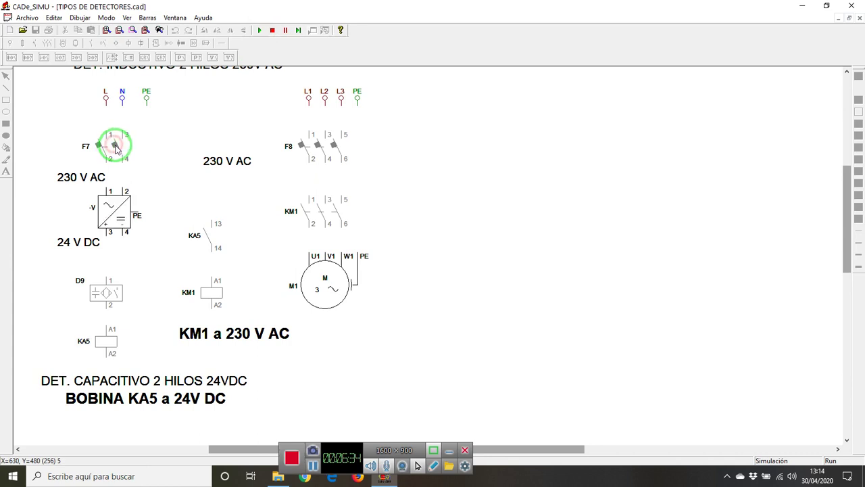
{"action": "left_click", "coordinate": [336, 146]}
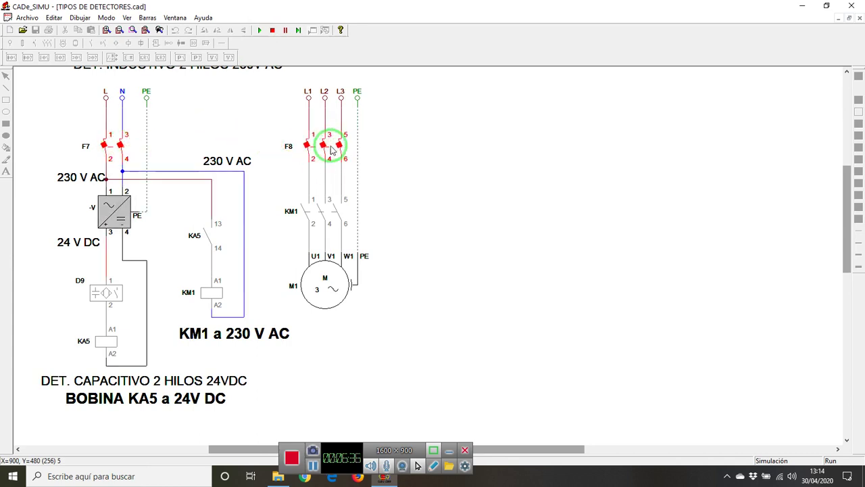
{"action": "left_click", "coordinate": [121, 143]}
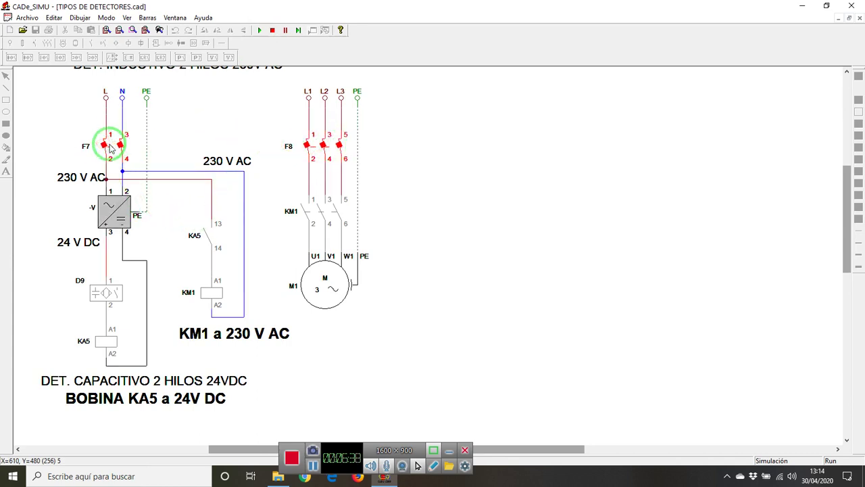
{"action": "left_click", "coordinate": [112, 218]}
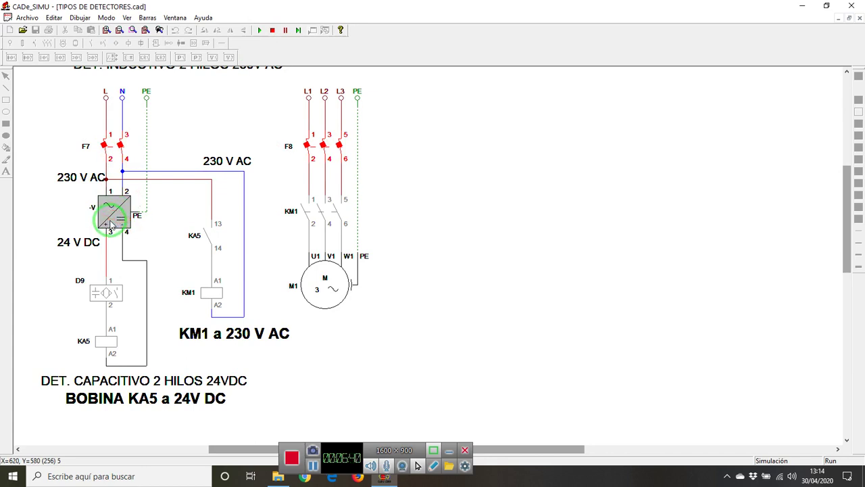
{"action": "left_click", "coordinate": [117, 212]}
{"action": "left_click", "coordinate": [105, 277]}
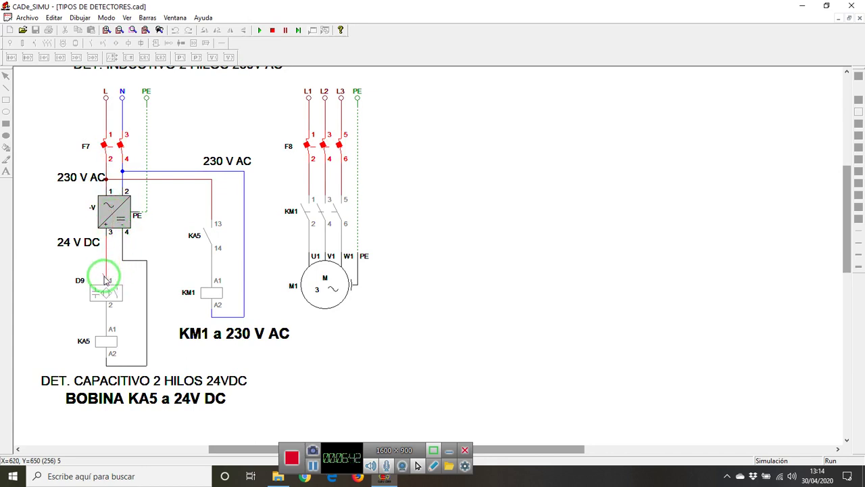
- Start and stop motor M1 twice in the simulation by actuating and releasing capacitive detector D9
{"action": "left_click", "coordinate": [111, 297]}
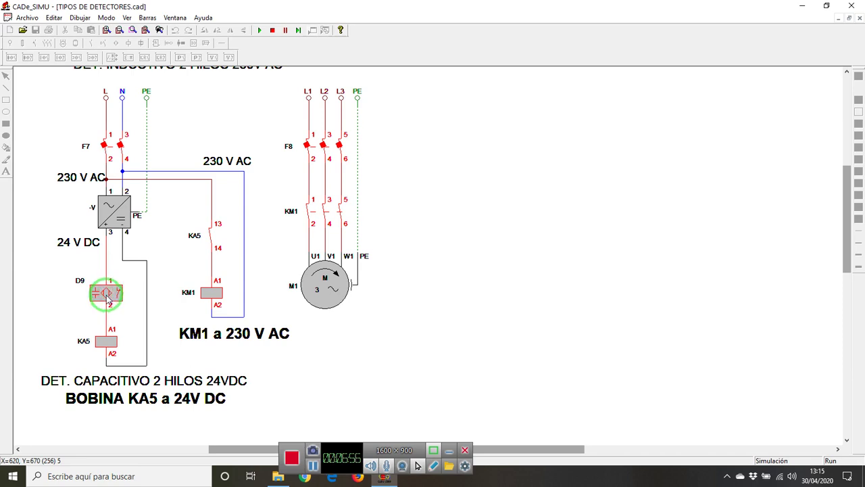
{"action": "left_click", "coordinate": [106, 300]}
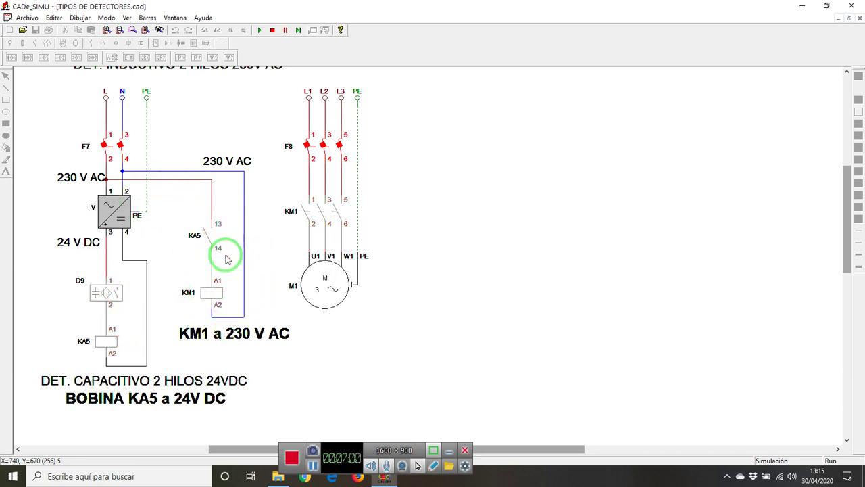
{"action": "left_click", "coordinate": [106, 291]}
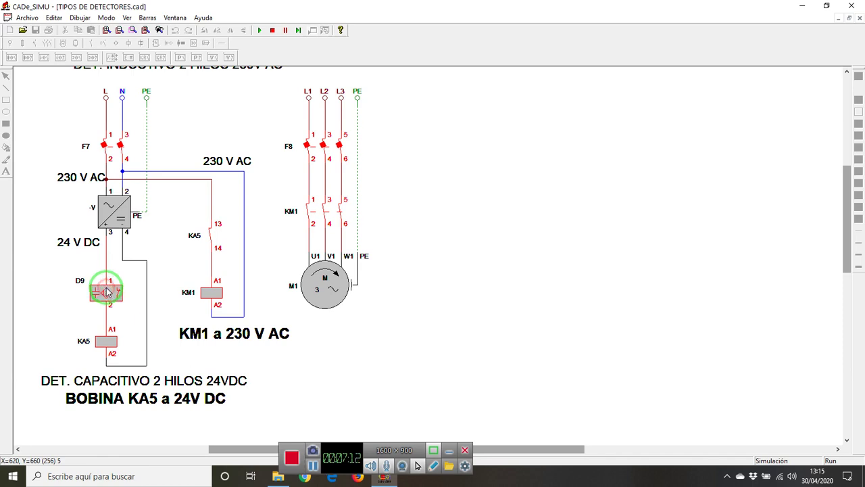
{"action": "left_click", "coordinate": [107, 292]}
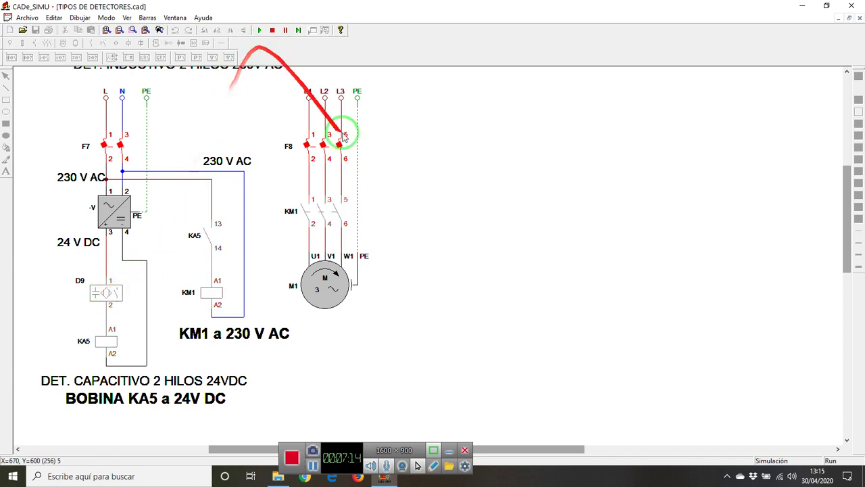
- Stop the simulation and return the full detector drawing to editing mode
{"action": "mouse_move", "coordinate": [541, 445]}
{"action": "left_mouse_down"}
{"action": "mouse_move", "coordinate": [655, 449]}
{"action": "mouse_move", "coordinate": [751, 435]}
{"action": "mouse_move", "coordinate": [784, 439]}
{"action": "left_mouse_up"}
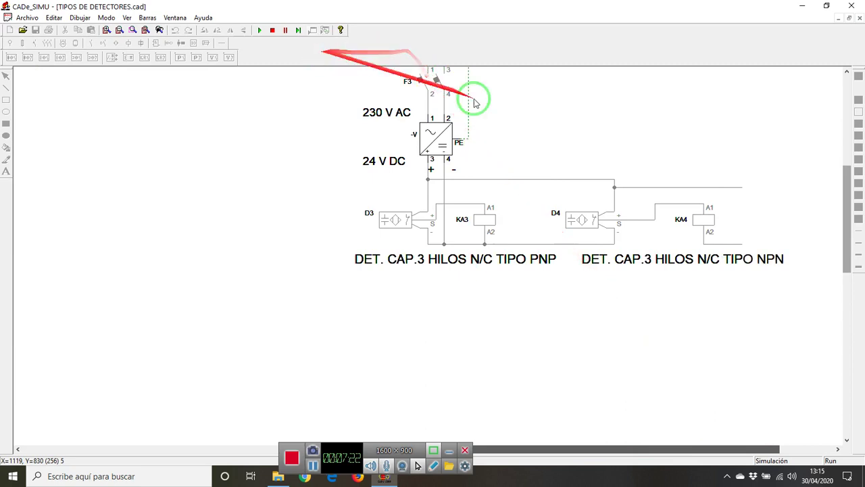
{"action": "left_click", "coordinate": [119, 32]}
{"action": "left_click", "coordinate": [119, 31]}
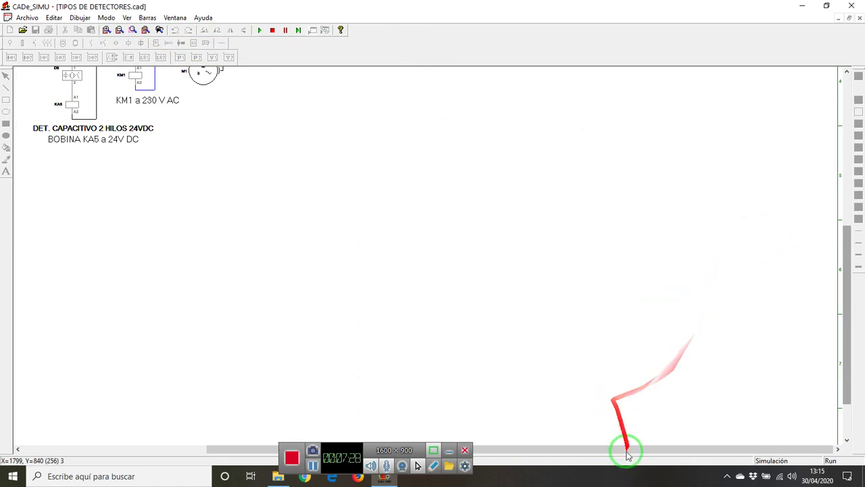
{"action": "left_click_drag", "start_coordinate": [848, 257], "coordinate": [842, 86]}
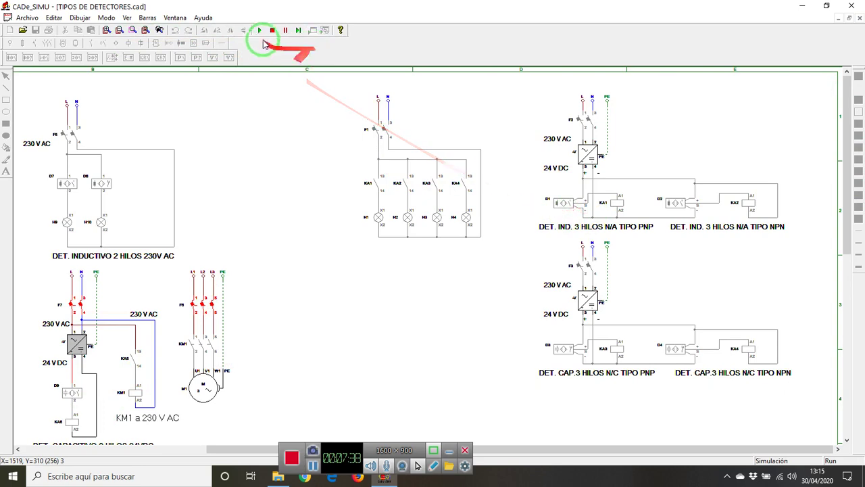
{"action": "left_click", "coordinate": [273, 32]}
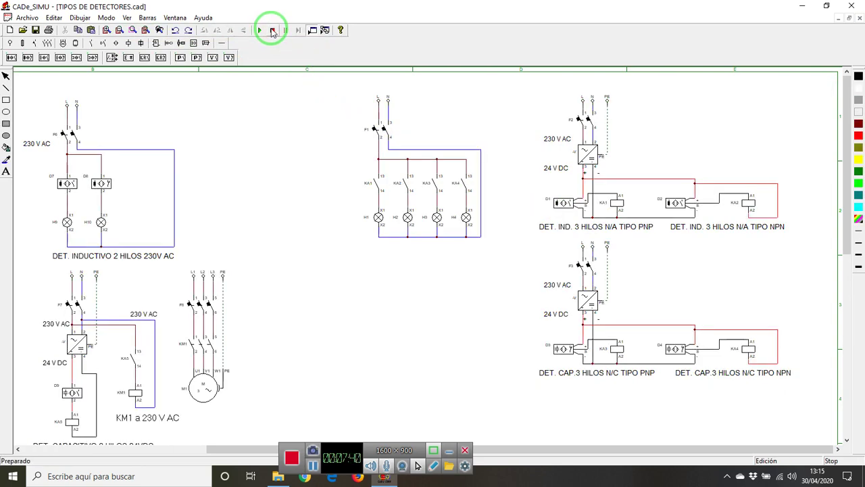
{"action": "left_click_drag", "start_coordinate": [583, 452], "coordinate": [696, 442]}
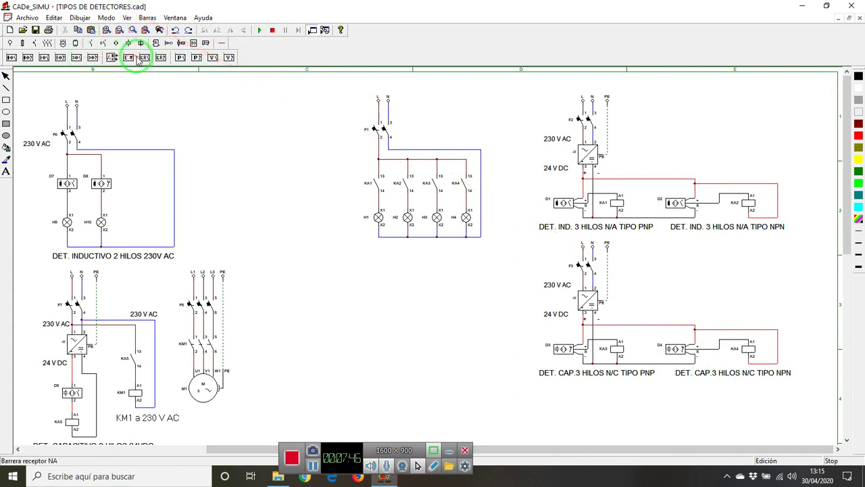
- Place a normally open capacitive detector in the empty area beneath the lamp circuit with H1 to H4
{"action": "left_click", "coordinate": [46, 58]}
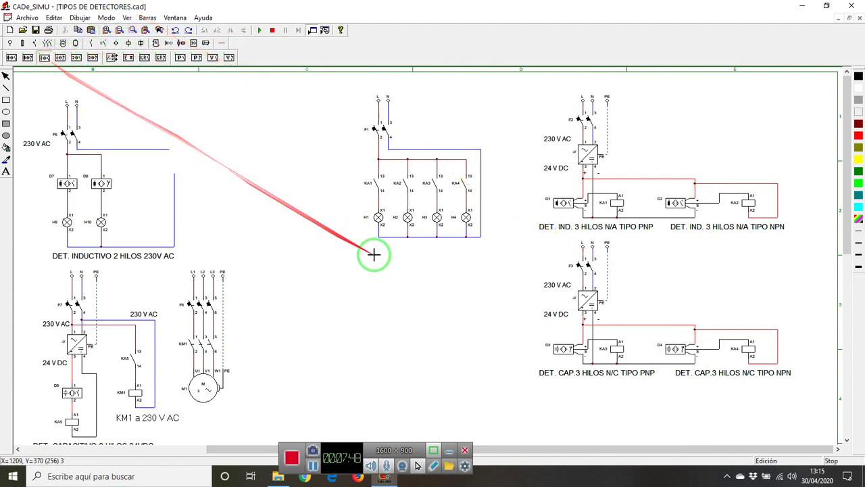
{"action": "left_click", "coordinate": [389, 292]}
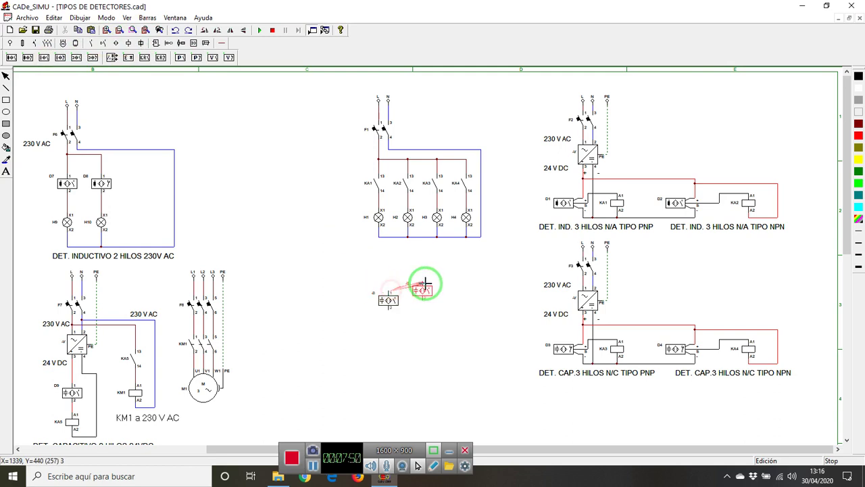
{"action": "left_click", "coordinate": [120, 31]}
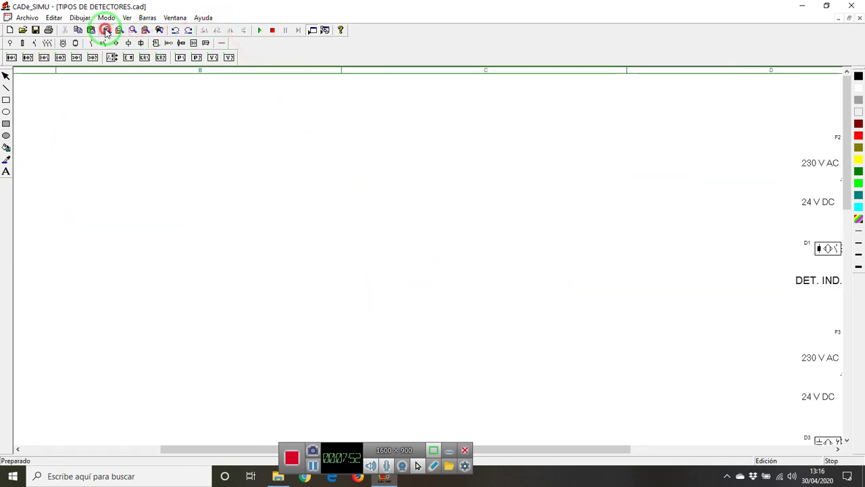
{"action": "scroll", "coordinate": [842, 135], "scroll_direction": "down", "scroll_amount": 5}
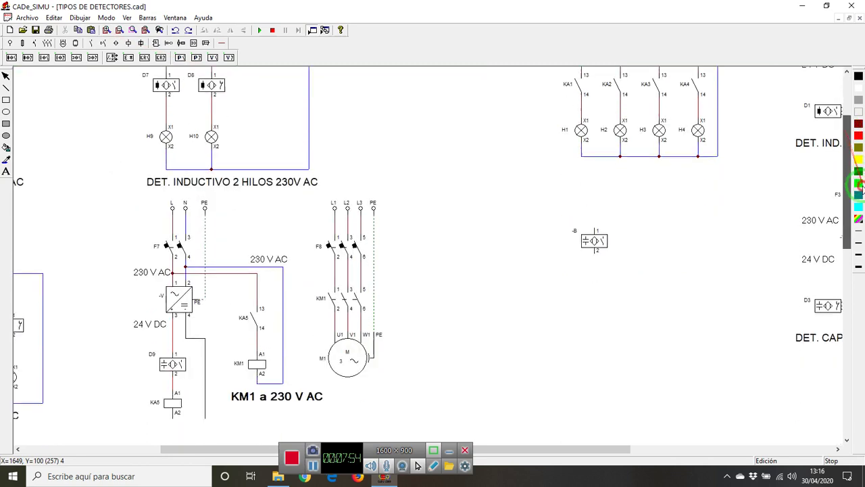
{"action": "left_click", "coordinate": [587, 189]}
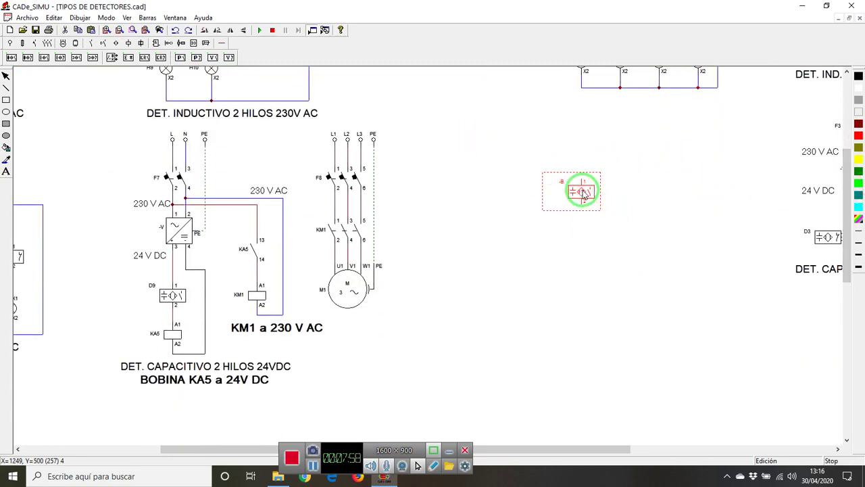
- Configure the loose capacitive detector as a 3-wire PNP type
{"action": "left_click", "coordinate": [581, 196]}
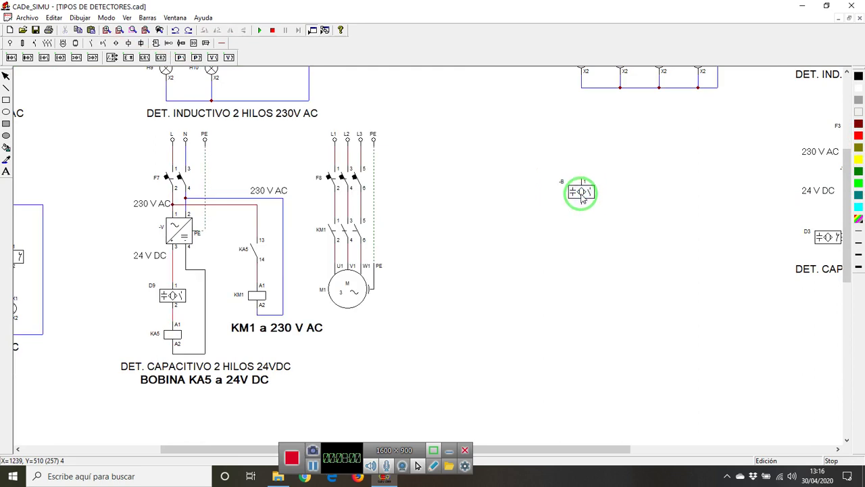
{"action": "double_click", "coordinate": [582, 195]}
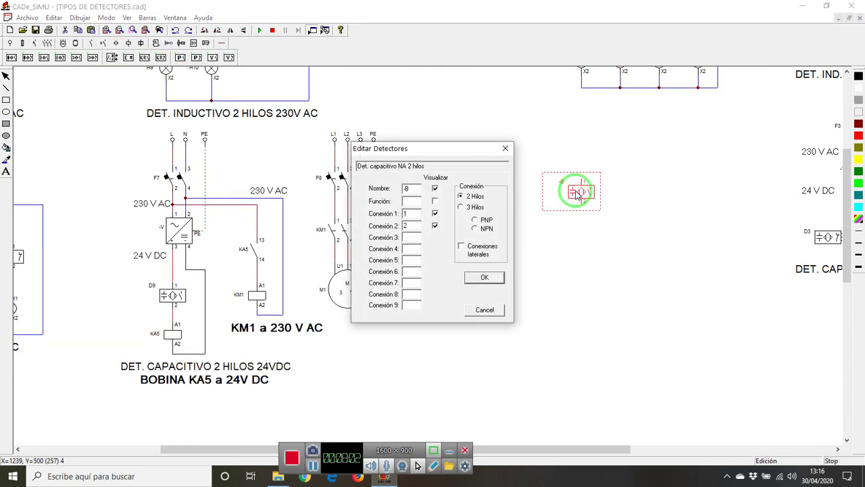
{"action": "left_click", "coordinate": [463, 208]}
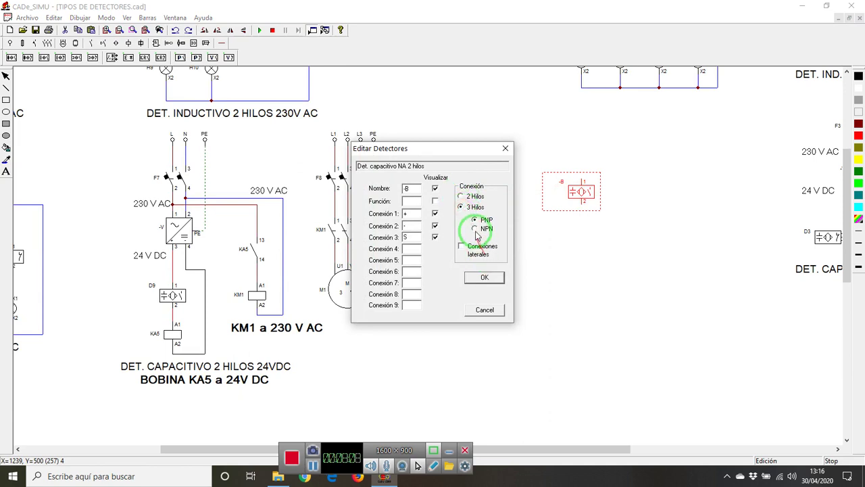
{"action": "left_click", "coordinate": [460, 197]}
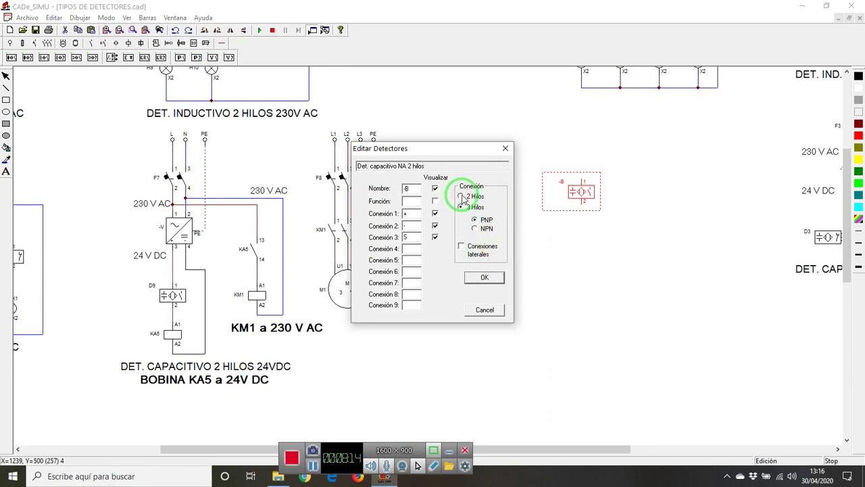
{"action": "left_click", "coordinate": [484, 277]}
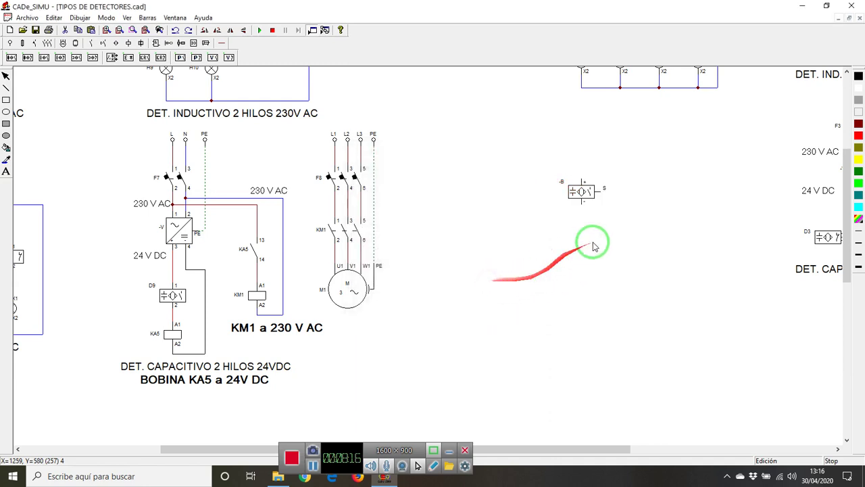
- Enable side connections on the loose 3-wire capacitive detector, and disable them again
{"action": "left_click", "coordinate": [574, 192]}
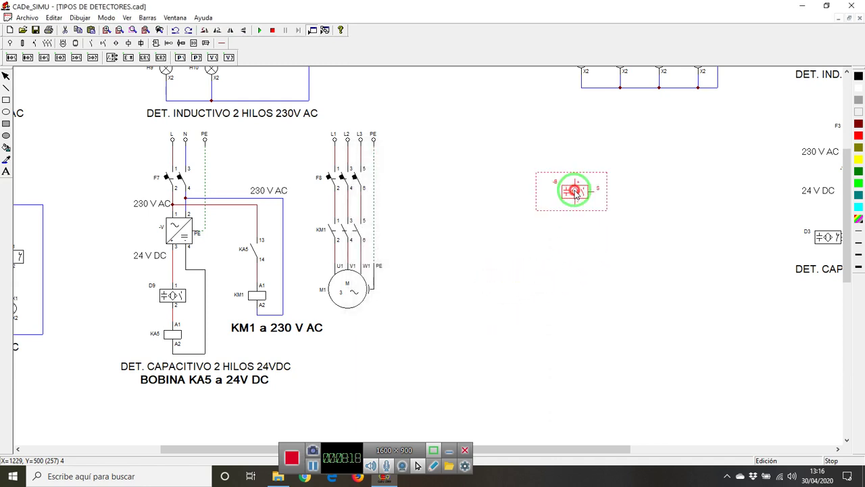
{"action": "double_click", "coordinate": [575, 192]}
{"action": "left_click", "coordinate": [461, 246]}
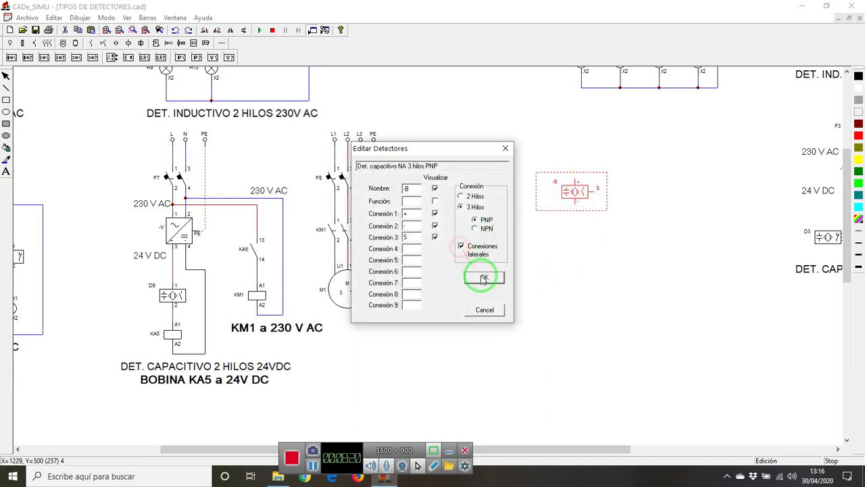
{"action": "left_click", "coordinate": [483, 277]}
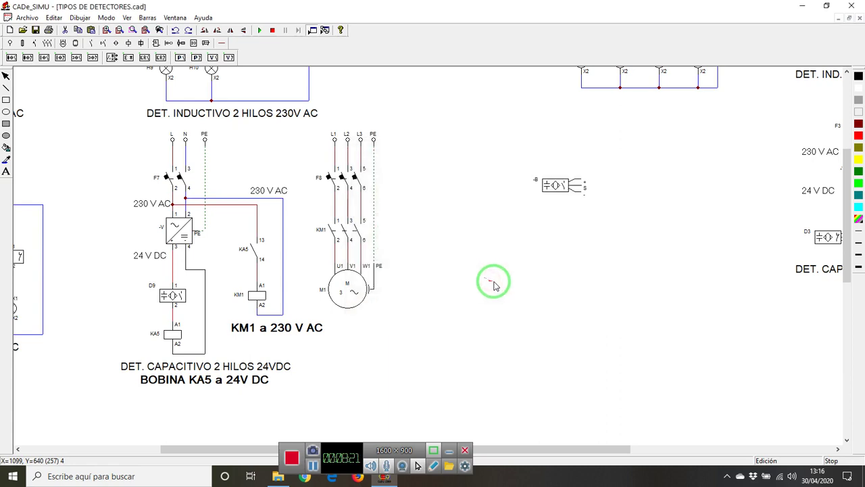
{"action": "double_click", "coordinate": [558, 187]}
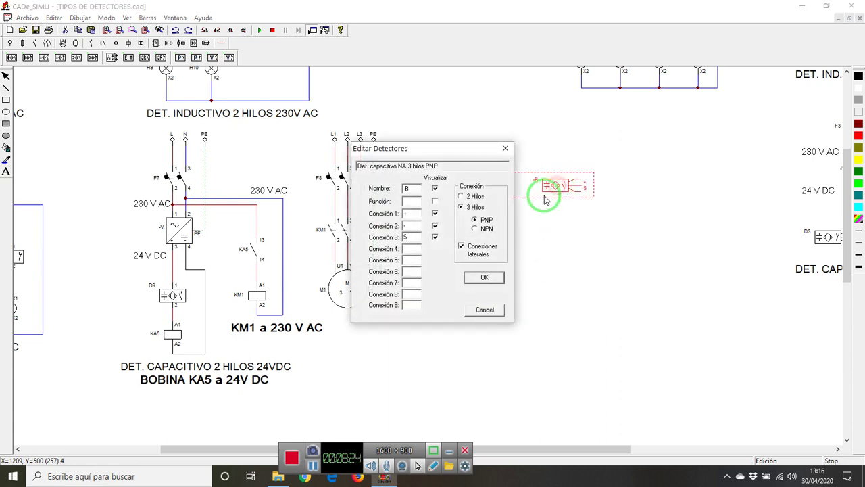
{"action": "left_click", "coordinate": [461, 246]}
{"action": "left_click", "coordinate": [486, 277]}
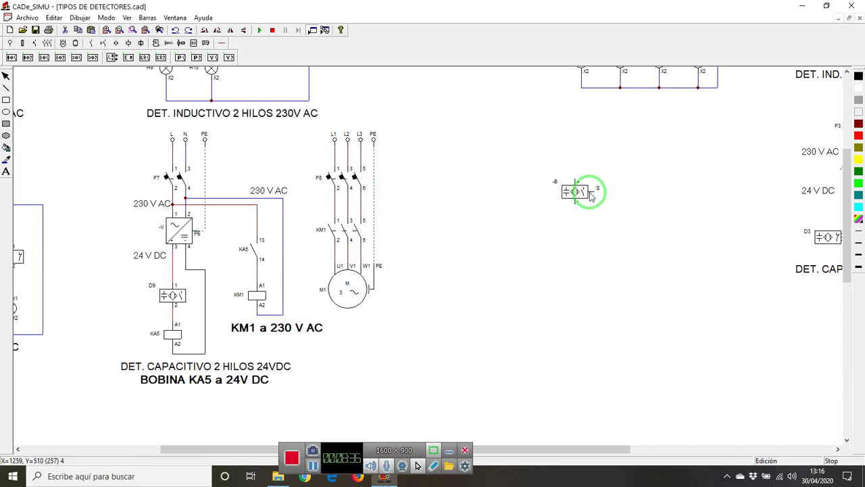
- Delete the loose capacitive detector beneath the lamp circuit and examine the wiring of three-wire PNP detector D1 to relay KA1
{"action": "mouse_move", "coordinate": [592, 196]}
{"action": "left_mouse_down"}
{"action": "mouse_move", "coordinate": [656, 152]}
{"action": "mouse_move", "coordinate": [558, 374]}
{"action": "mouse_move", "coordinate": [572, 459]}
{"action": "mouse_move", "coordinate": [580, 448]}
{"action": "mouse_move", "coordinate": [757, 440]}
{"action": "left_mouse_up"}
{"action": "left_click_drag", "start_coordinate": [849, 194], "coordinate": [842, 143]}
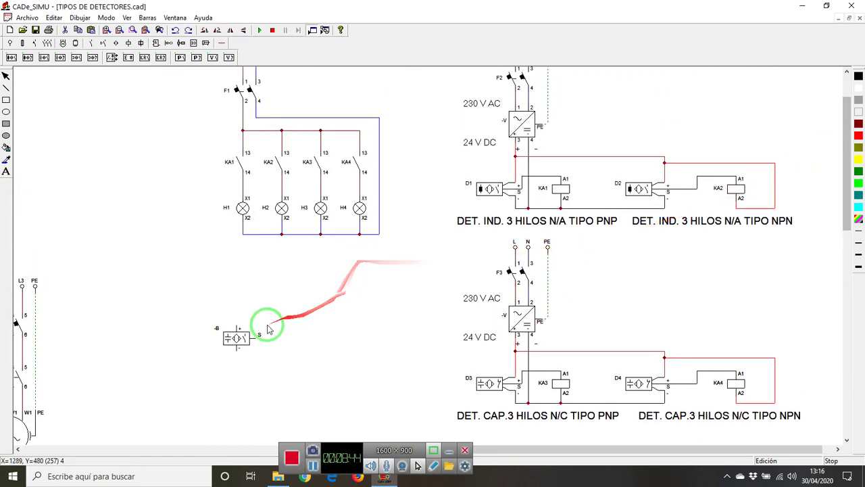
{"action": "left_click", "coordinate": [236, 340]}
{"action": "left_click_drag", "start_coordinate": [238, 342], "coordinate": [506, 194]}
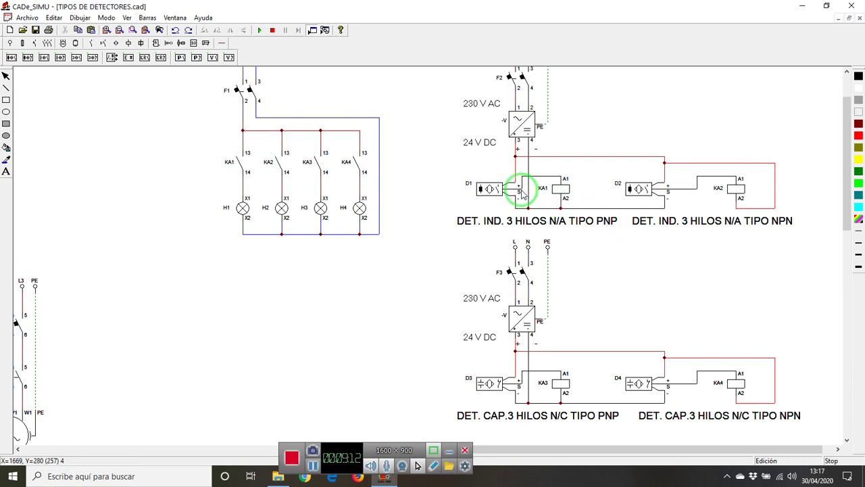
{"action": "left_click", "coordinate": [560, 191]}
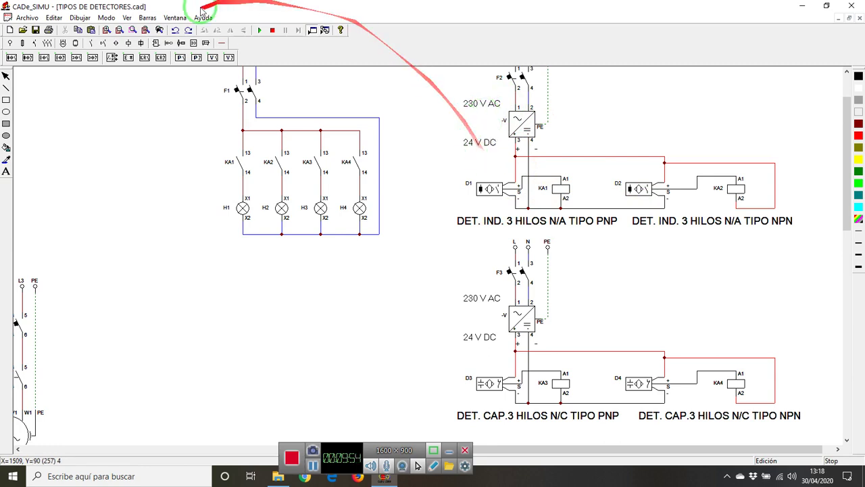
- Start the simulation and close breakers F2, F3 and F1 to power the three-wire detector circuits and the lamp circuit
{"action": "left_click", "coordinate": [260, 30]}
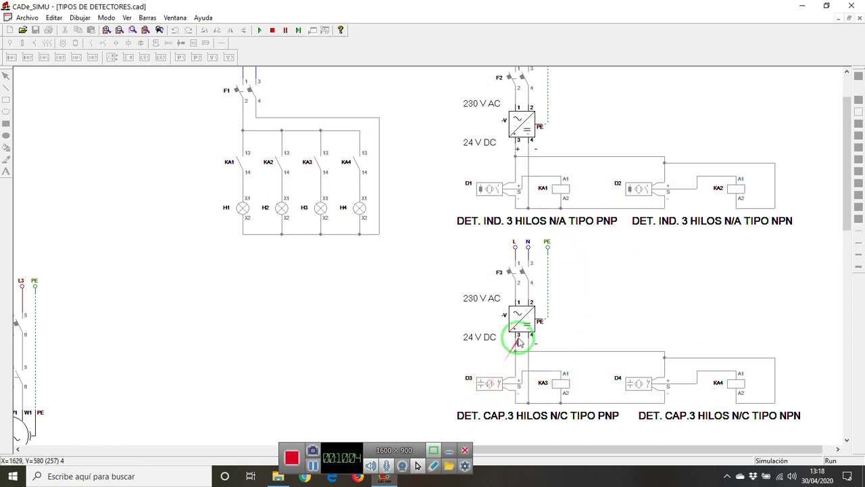
{"action": "left_click", "coordinate": [515, 80]}
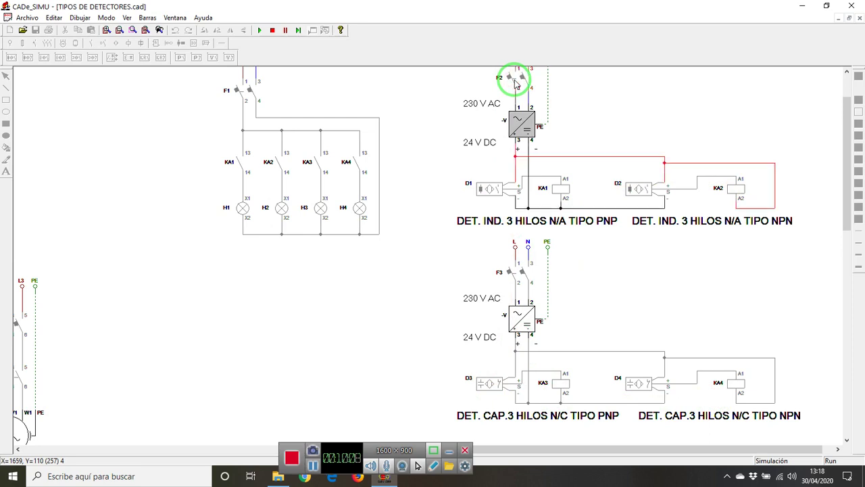
{"action": "left_click", "coordinate": [524, 271]}
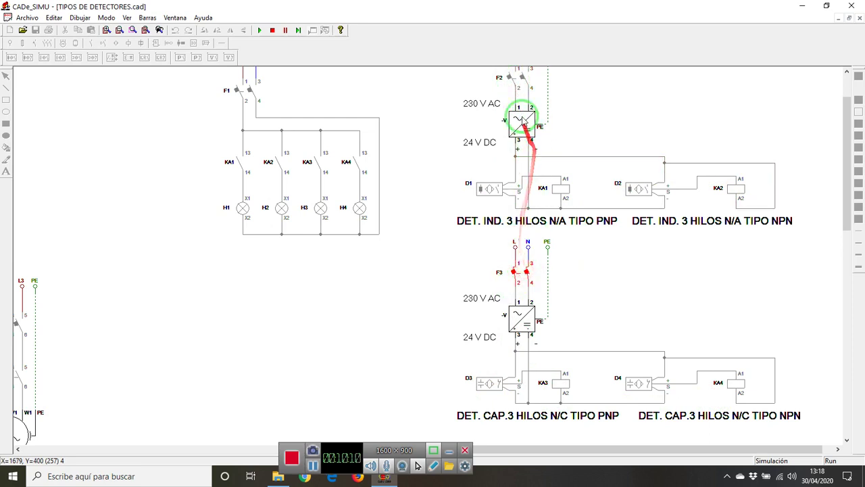
{"action": "left_click", "coordinate": [515, 76]}
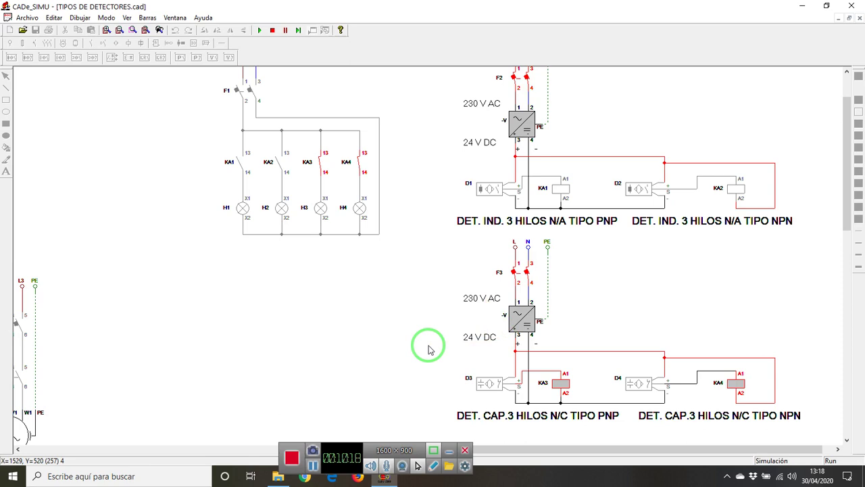
{"action": "left_click", "coordinate": [249, 91]}
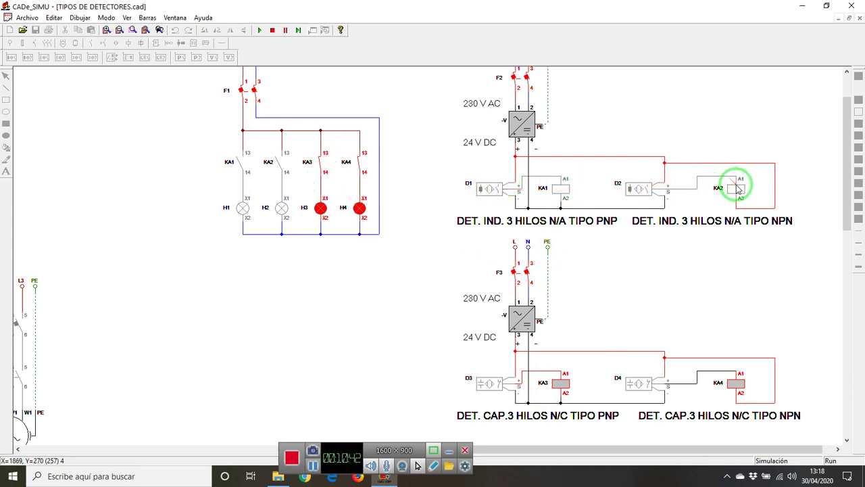
- Actuate and release the normally open inductive detectors D1 (PNP) and D2 (NPN), one after the other
{"action": "left_click", "coordinate": [486, 191]}
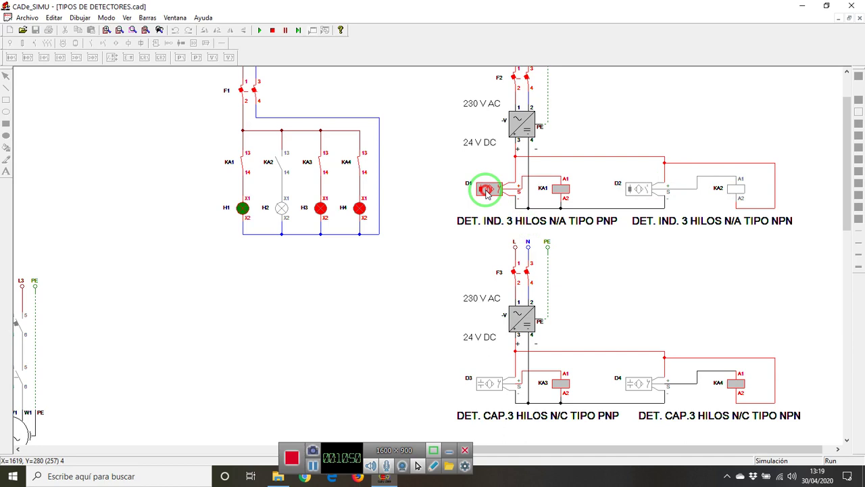
{"action": "mouse_move", "coordinate": [487, 191]}
{"action": "left_mouse_down"}
{"action": "mouse_move", "coordinate": [638, 180]}
{"action": "mouse_move", "coordinate": [638, 192]}
{"action": "left_mouse_up"}
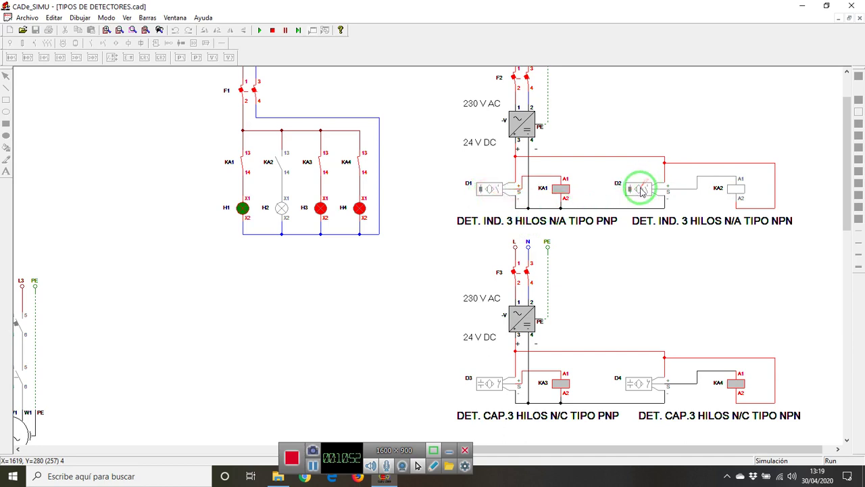
{"action": "left_click", "coordinate": [641, 191]}
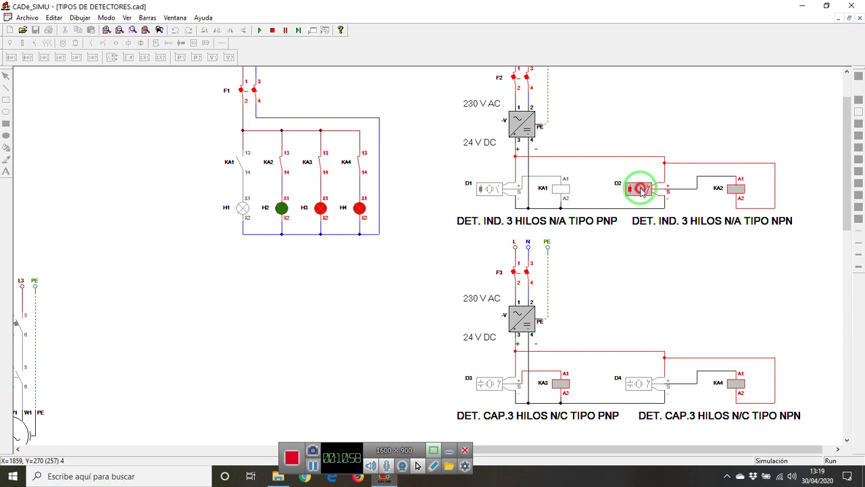
{"action": "mouse_move", "coordinate": [641, 191]}
{"action": "left_mouse_down"}
{"action": "mouse_move", "coordinate": [483, 345]}
{"action": "mouse_move", "coordinate": [488, 385]}
{"action": "left_mouse_up"}
- Actuate and release the normally closed capacitive detectors D3 (PNP) and D4 (NPN), one after the other
{"action": "left_click", "coordinate": [486, 385]}
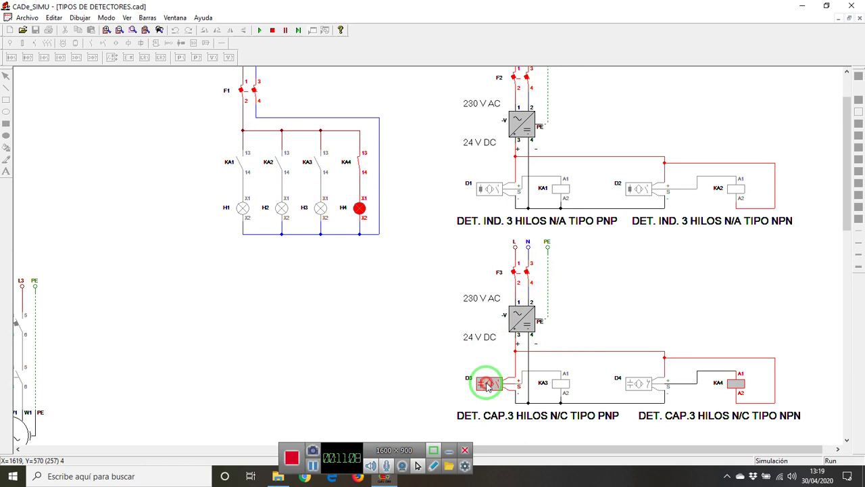
{"action": "left_click_drag", "start_coordinate": [488, 386], "coordinate": [642, 384]}
{"action": "left_click", "coordinate": [642, 383]}
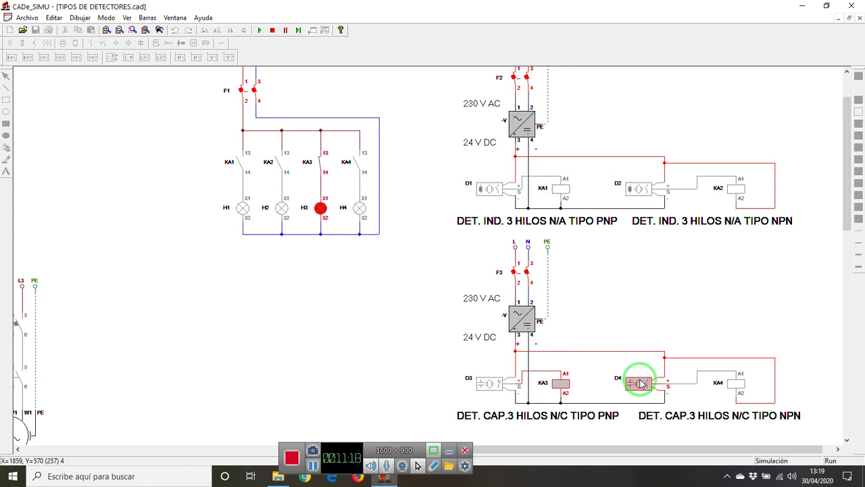
{"action": "left_click", "coordinate": [640, 384]}
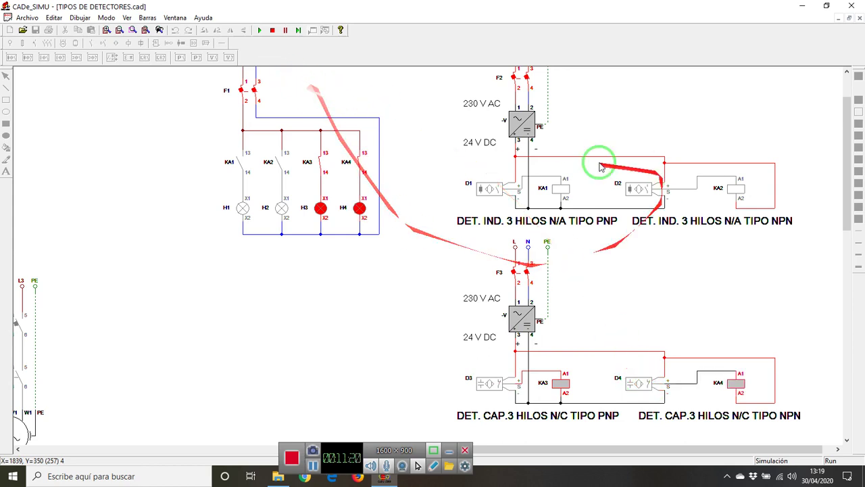